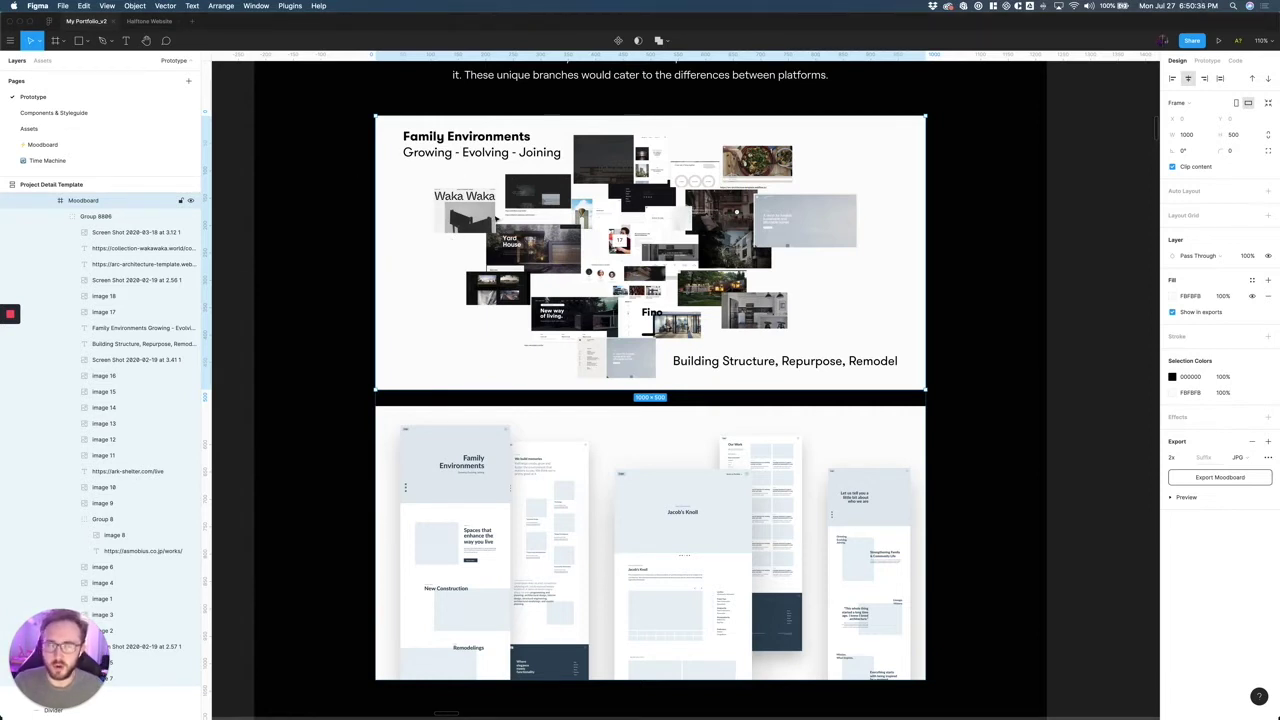
# Inspect the wireframe mockups and select the whole Early Wires frame.
pyautogui.scroll(3, 542, 186)
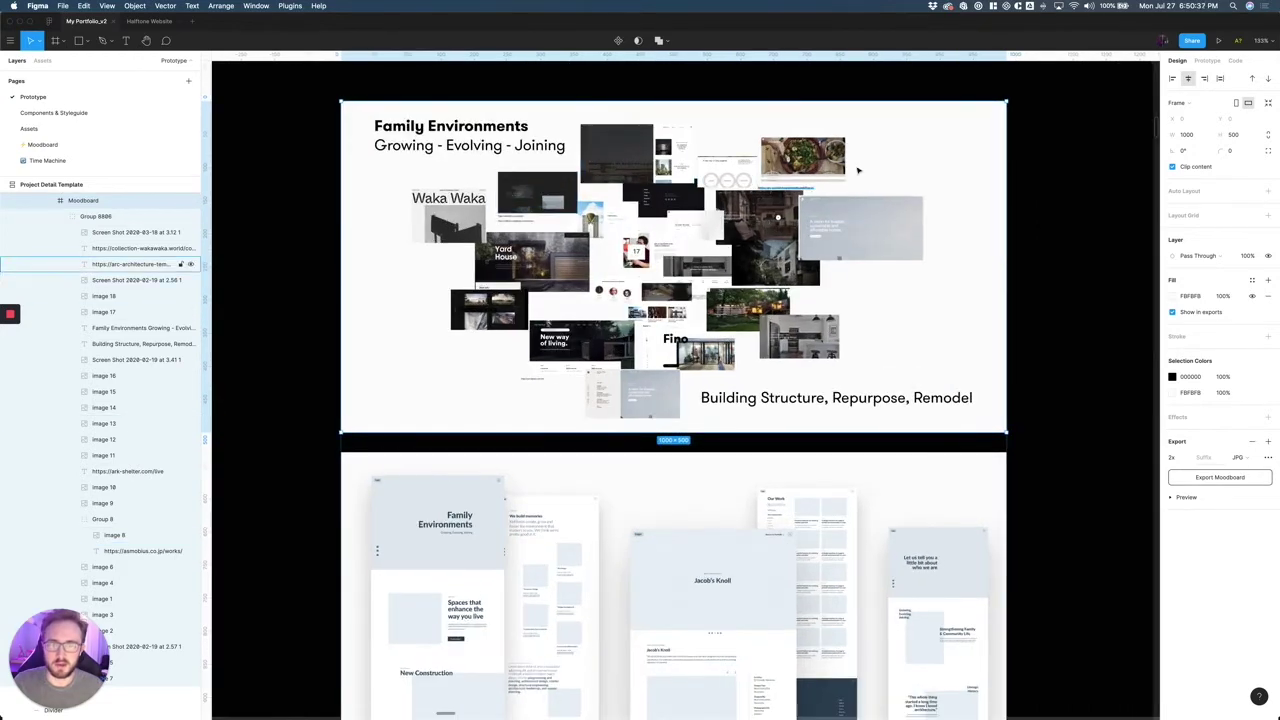
pyautogui.scroll(-3, 532, 366)
pyautogui.scroll(-3, 532, 366)
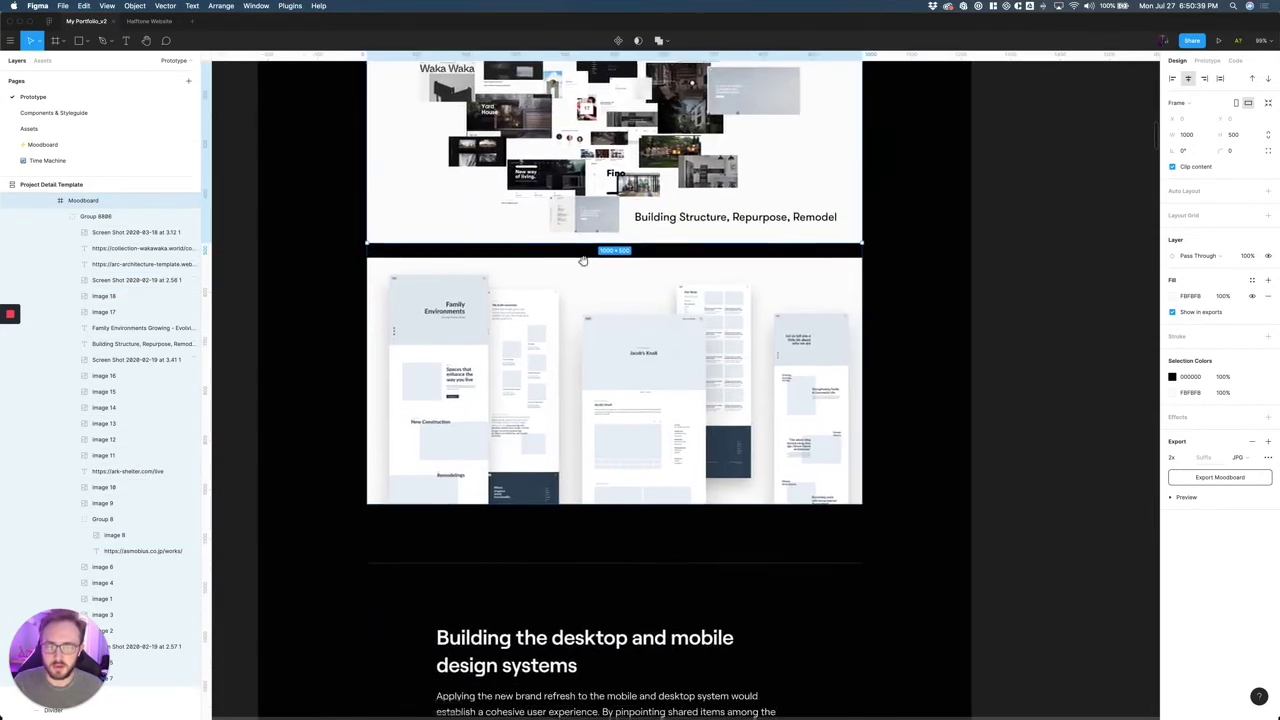
pyautogui.scroll(3, 480, 299)
pyautogui.click(480, 320)
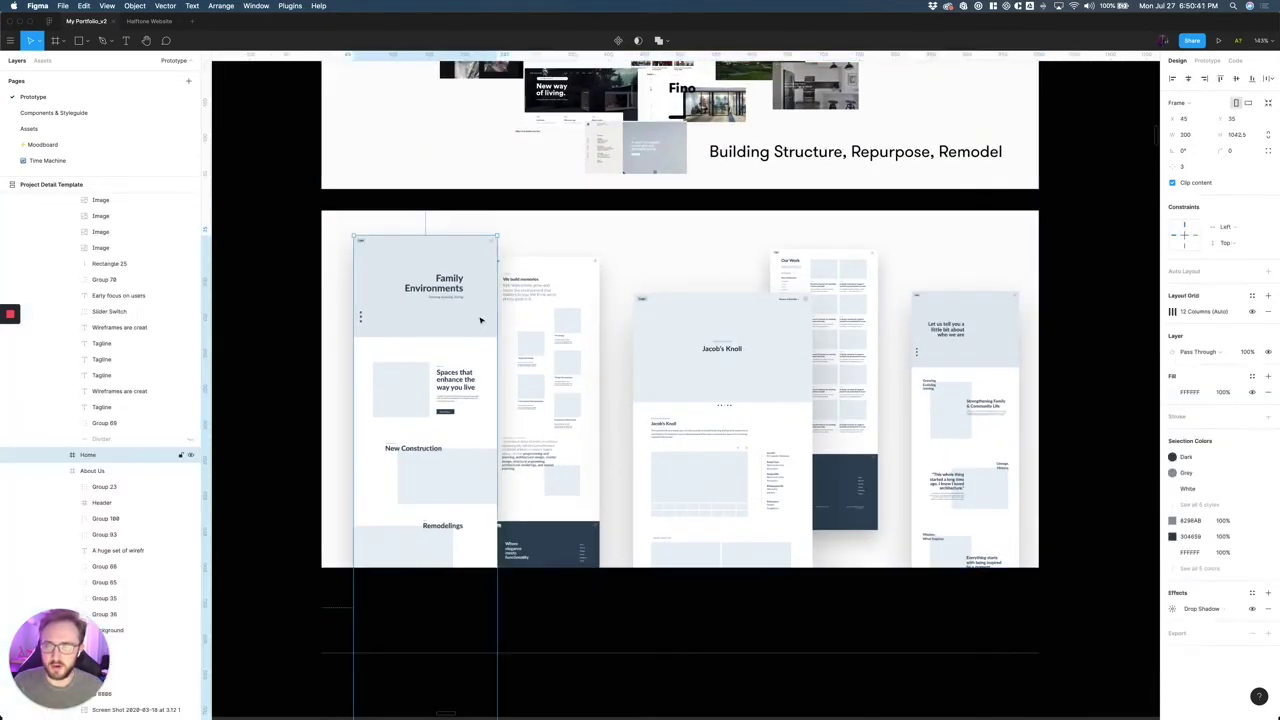
pyautogui.click(571, 348)
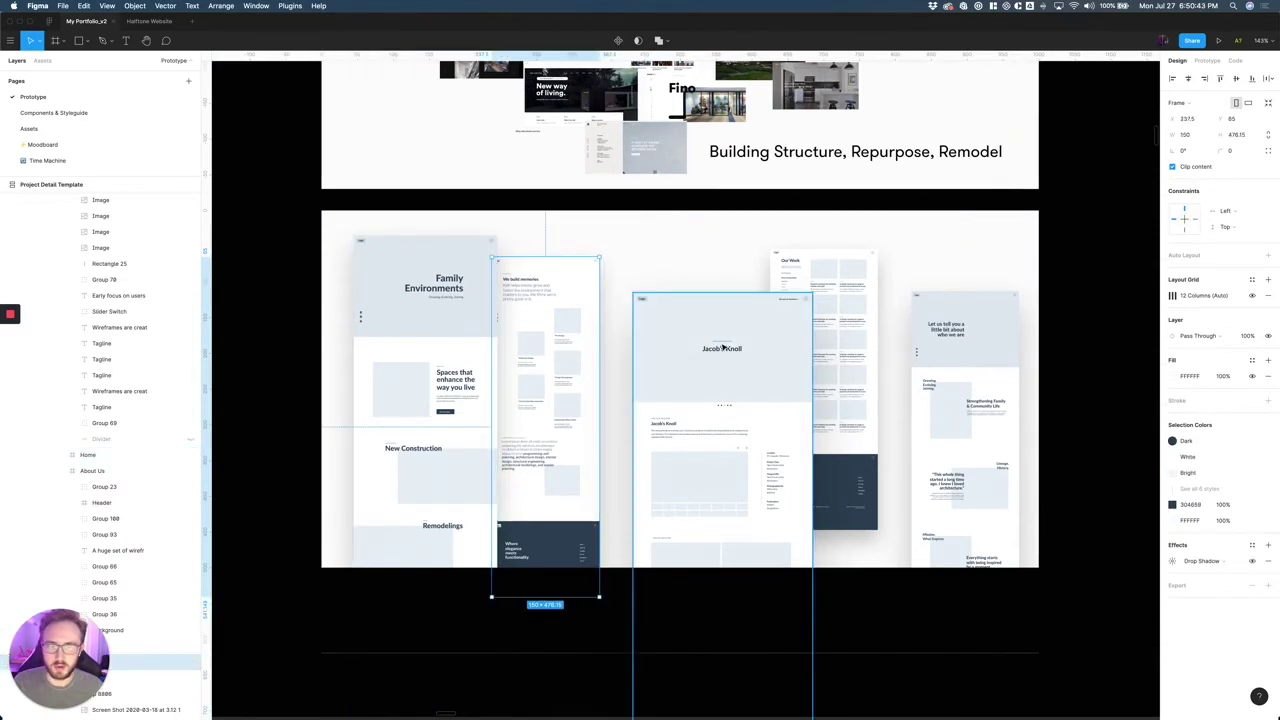
pyautogui.click(665, 292)
pyautogui.click(335, 222)
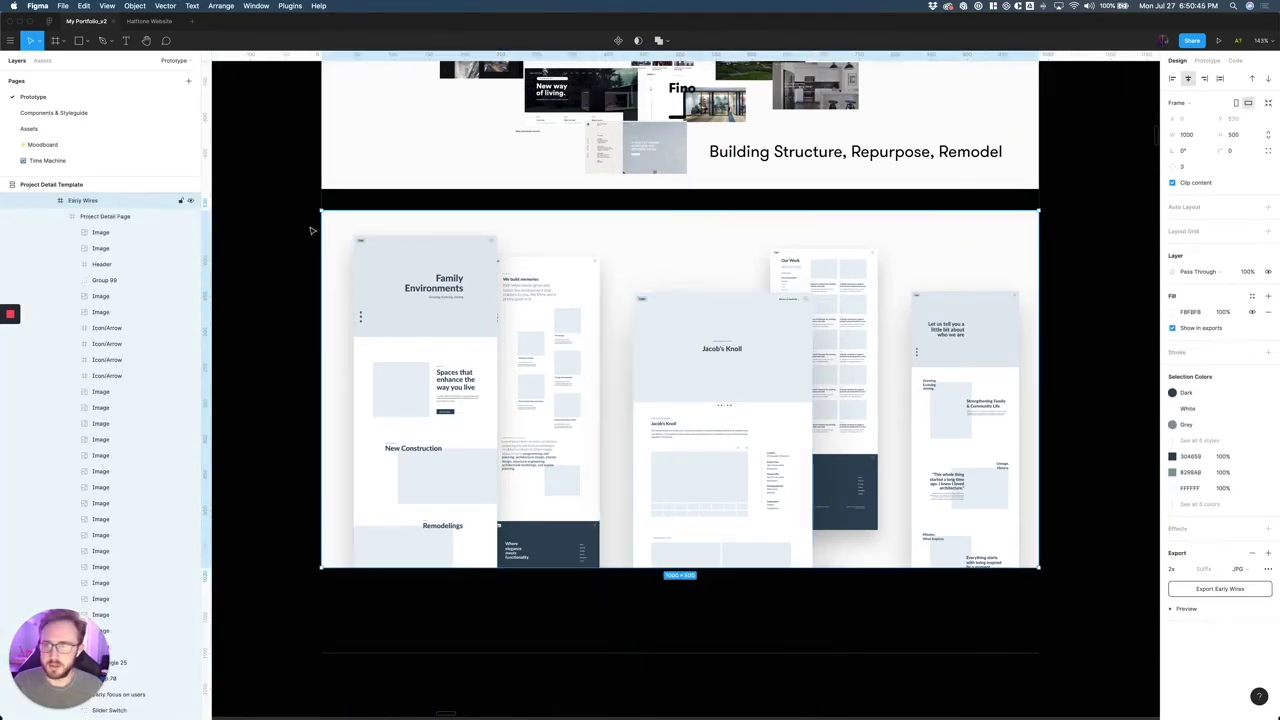
# Select the Moodboard frame itself rather than its content.
pyautogui.scroll(-3, 510, 225)
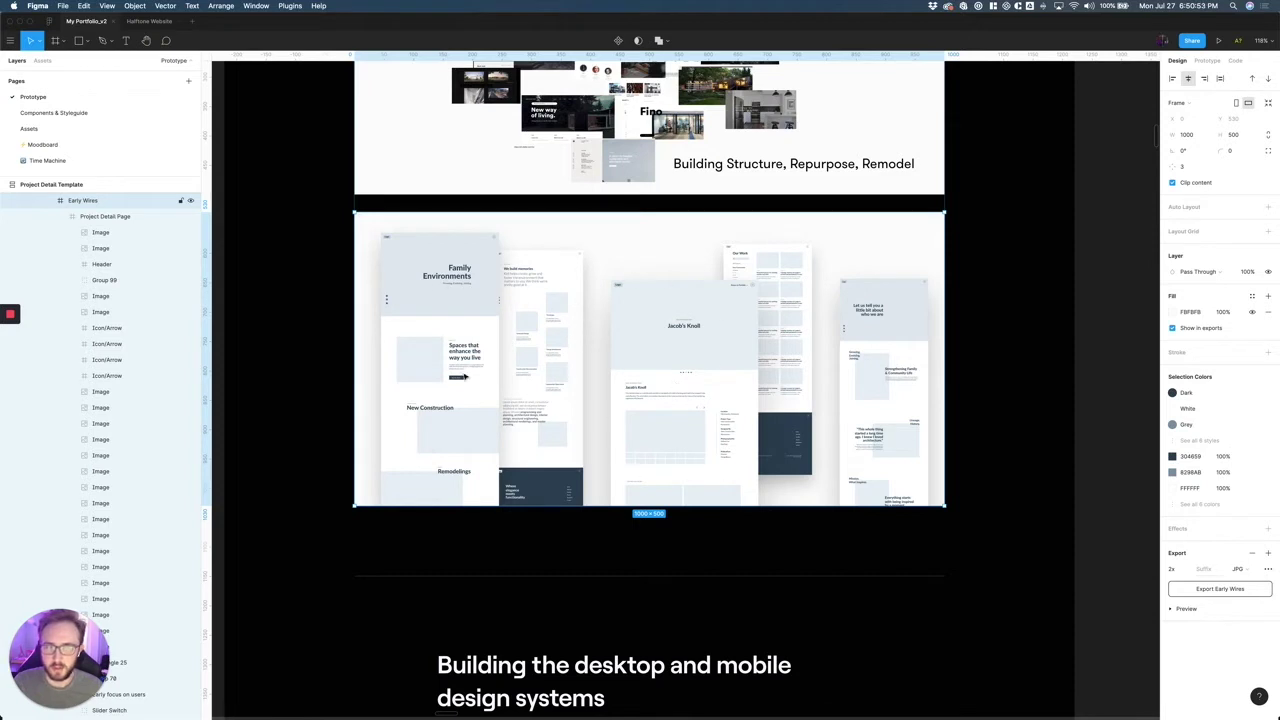
pyautogui.scroll(2, 433, 268)
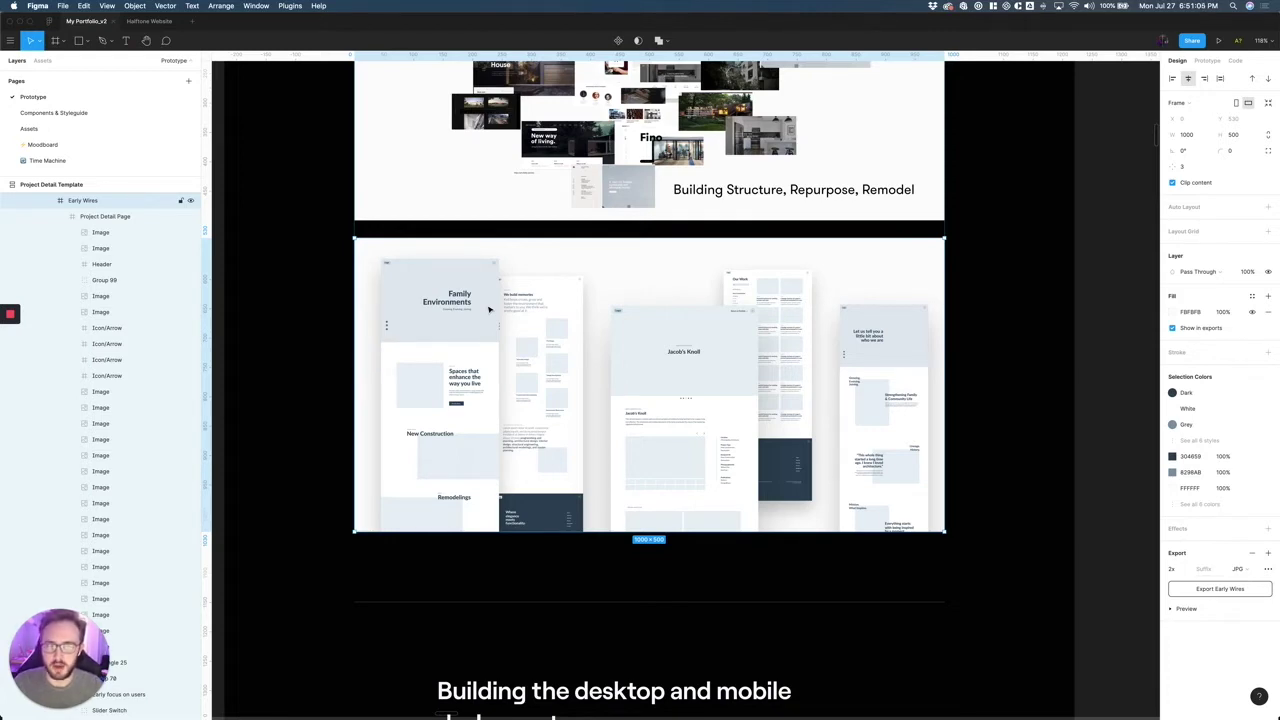
pyautogui.keyDown('ctrl'); pyautogui.scroll(-5, 488, 240); pyautogui.keyUp('ctrl')
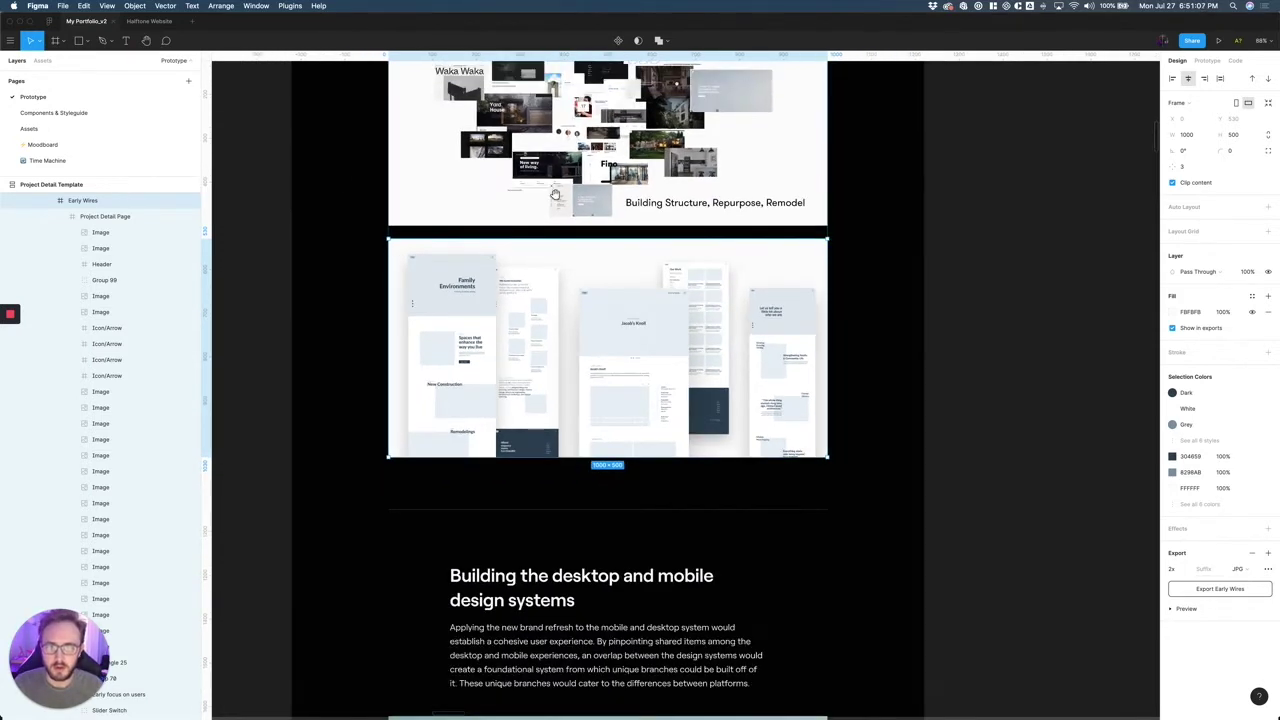
pyautogui.scroll(3, 495, 200)
pyautogui.click(502, 155)
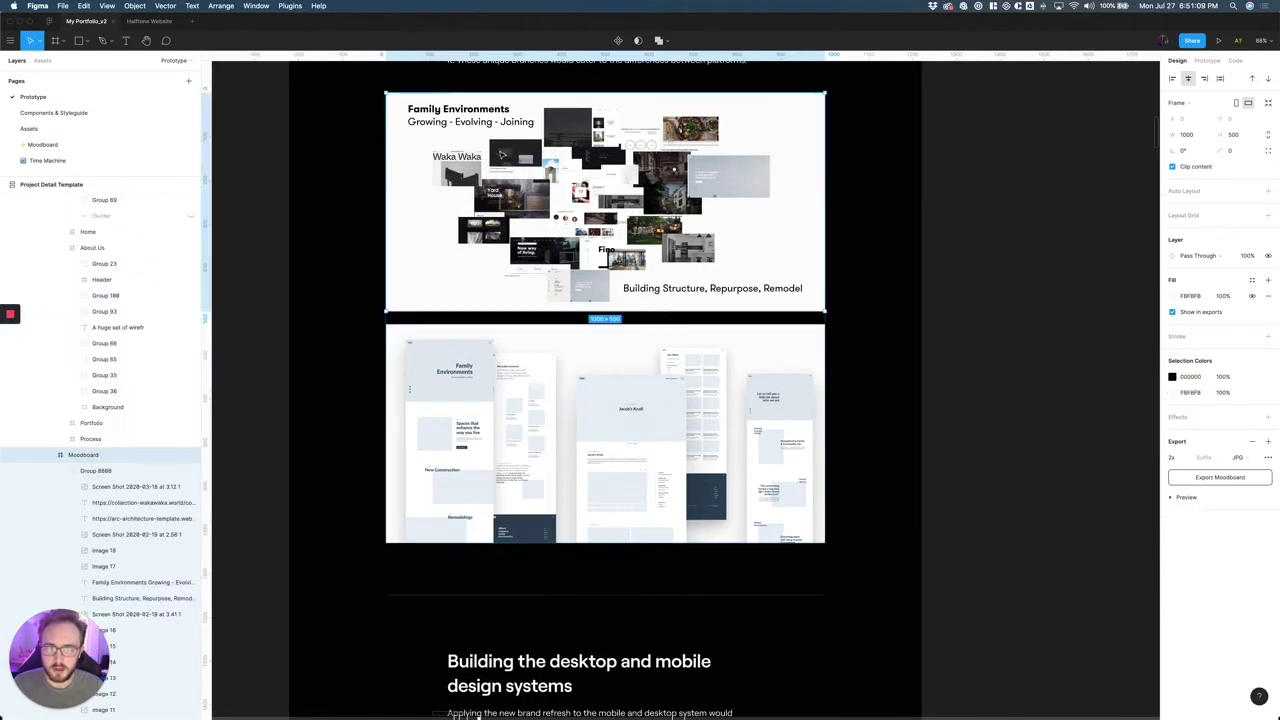
pyautogui.click(90, 456)
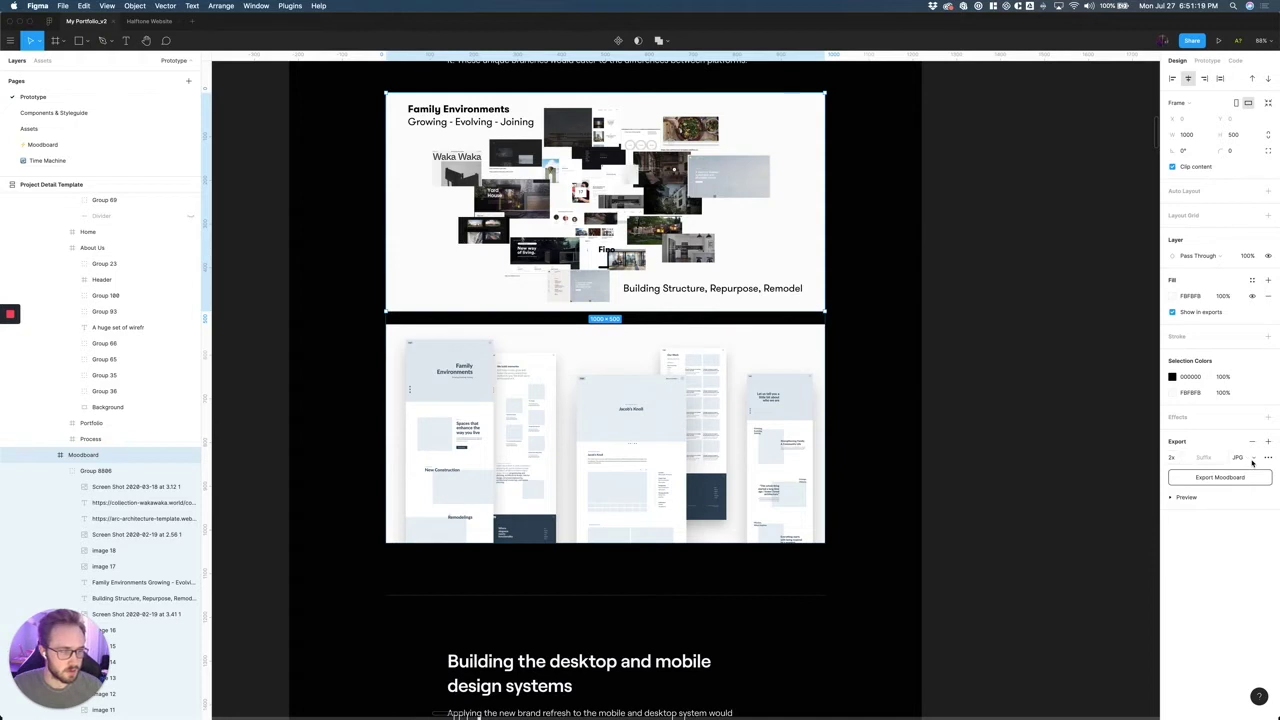
# Keep the Moodboard export at 2x, removing a trial second export setting.
pyautogui.click(1184, 458)
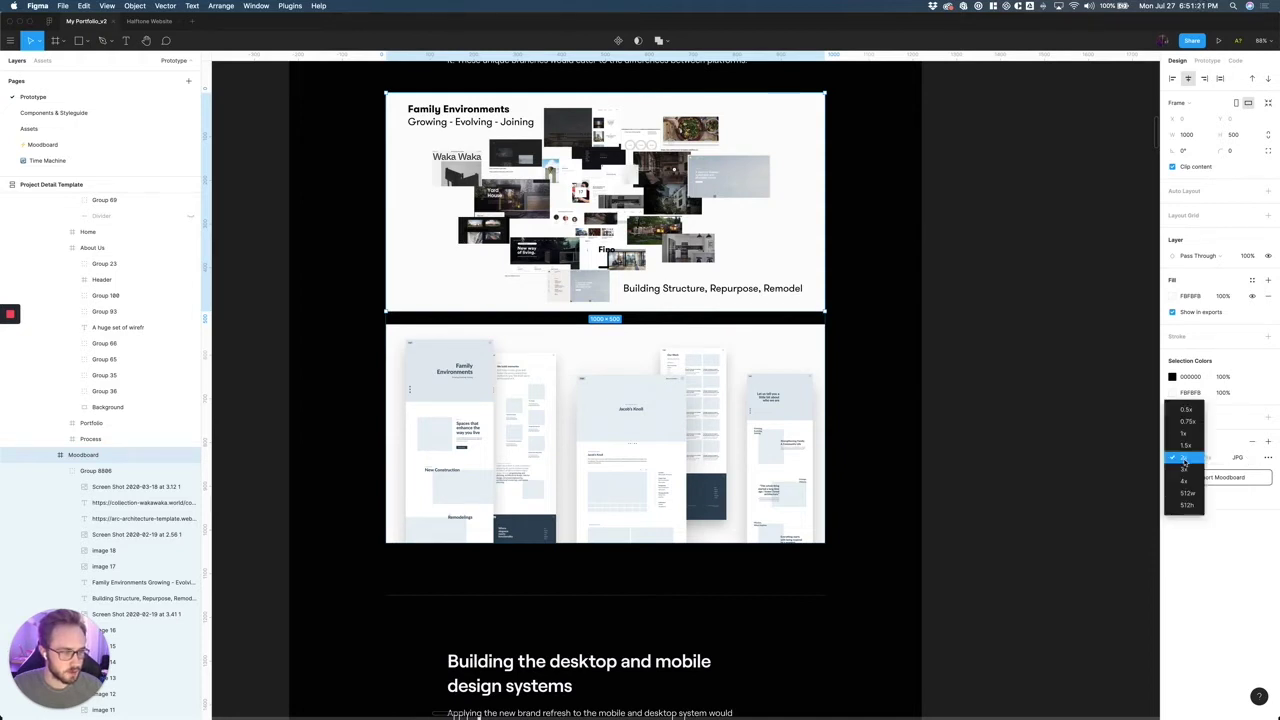
pyautogui.click(1221, 452)
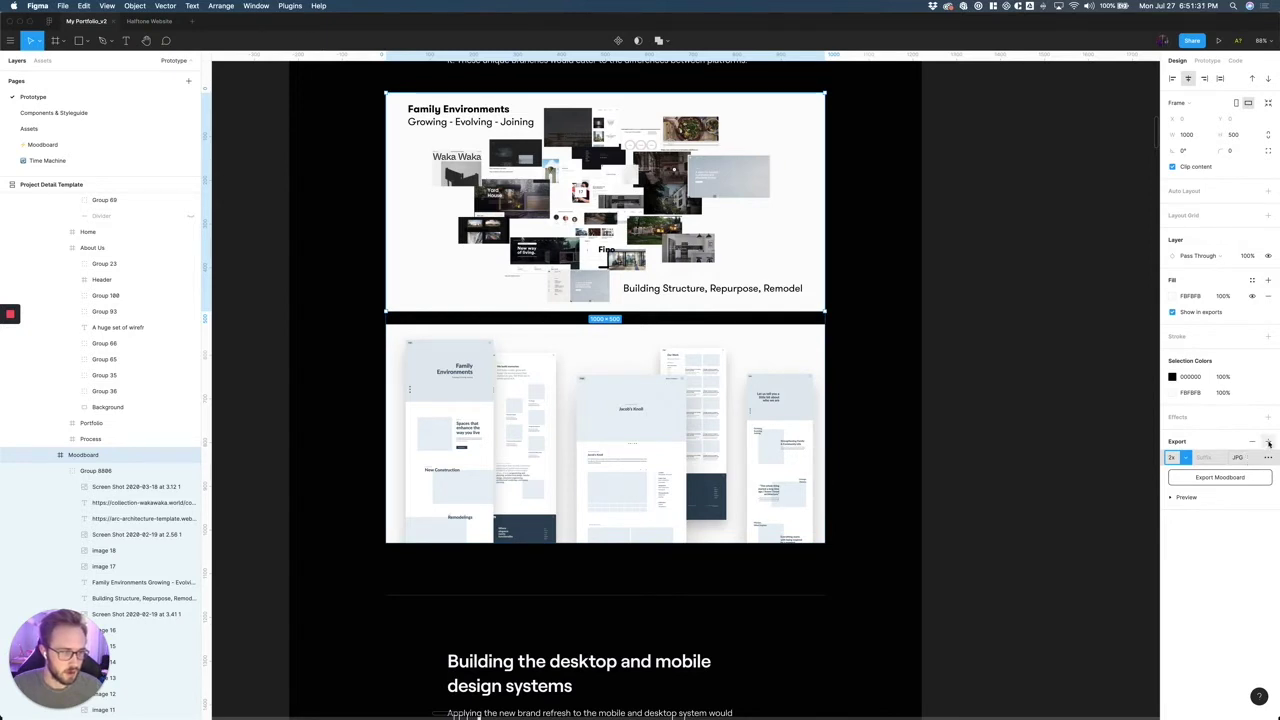
pyautogui.click(1269, 443)
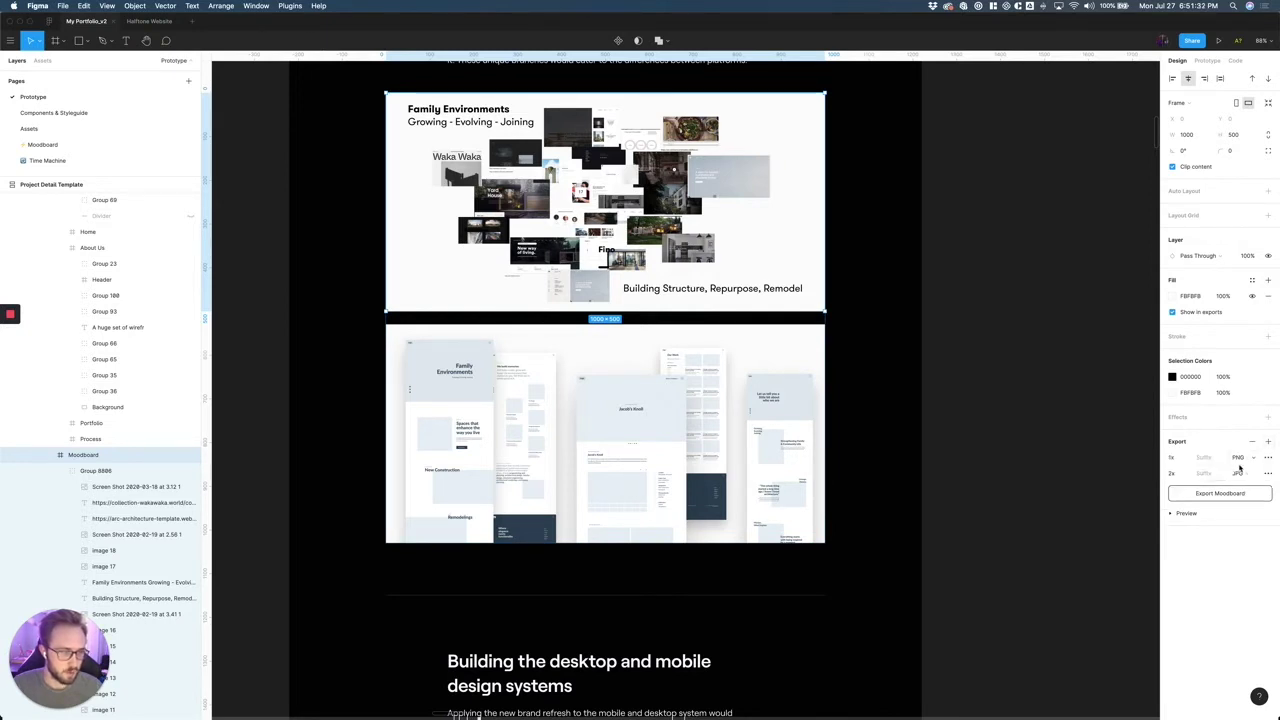
pyautogui.click(1184, 457)
pyautogui.click(1187, 493)
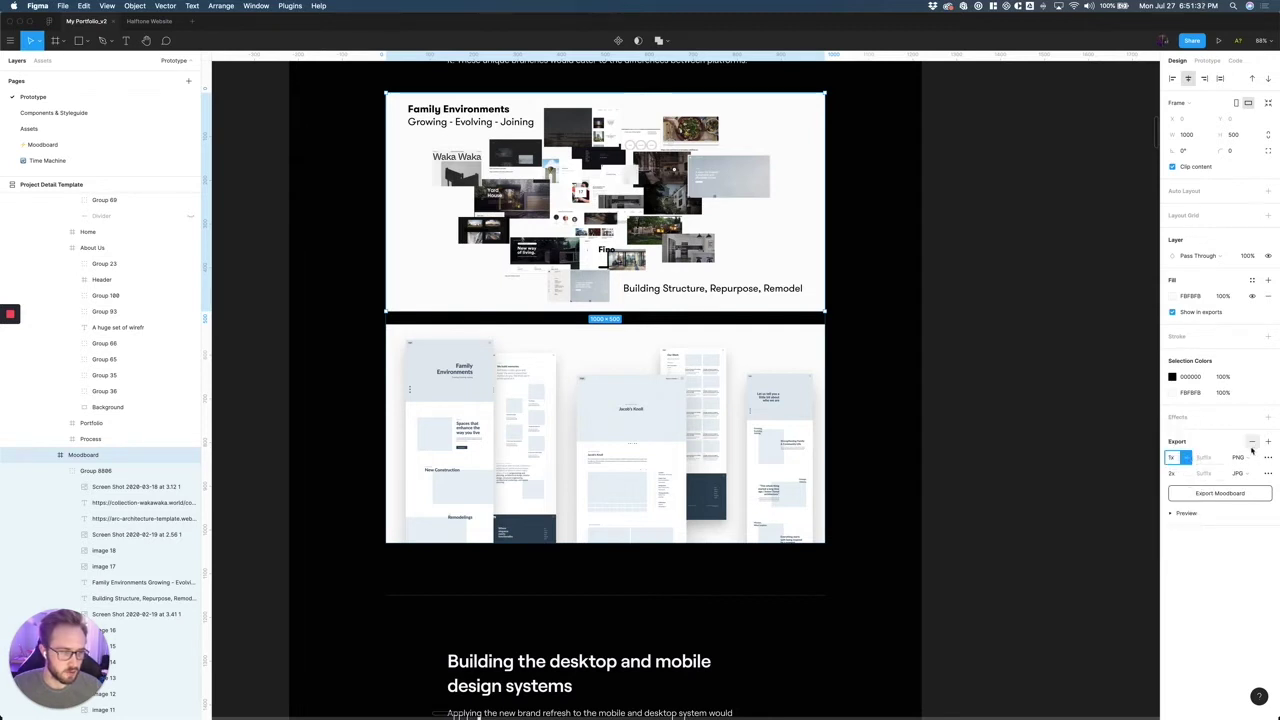
pyautogui.press('BackSpace')
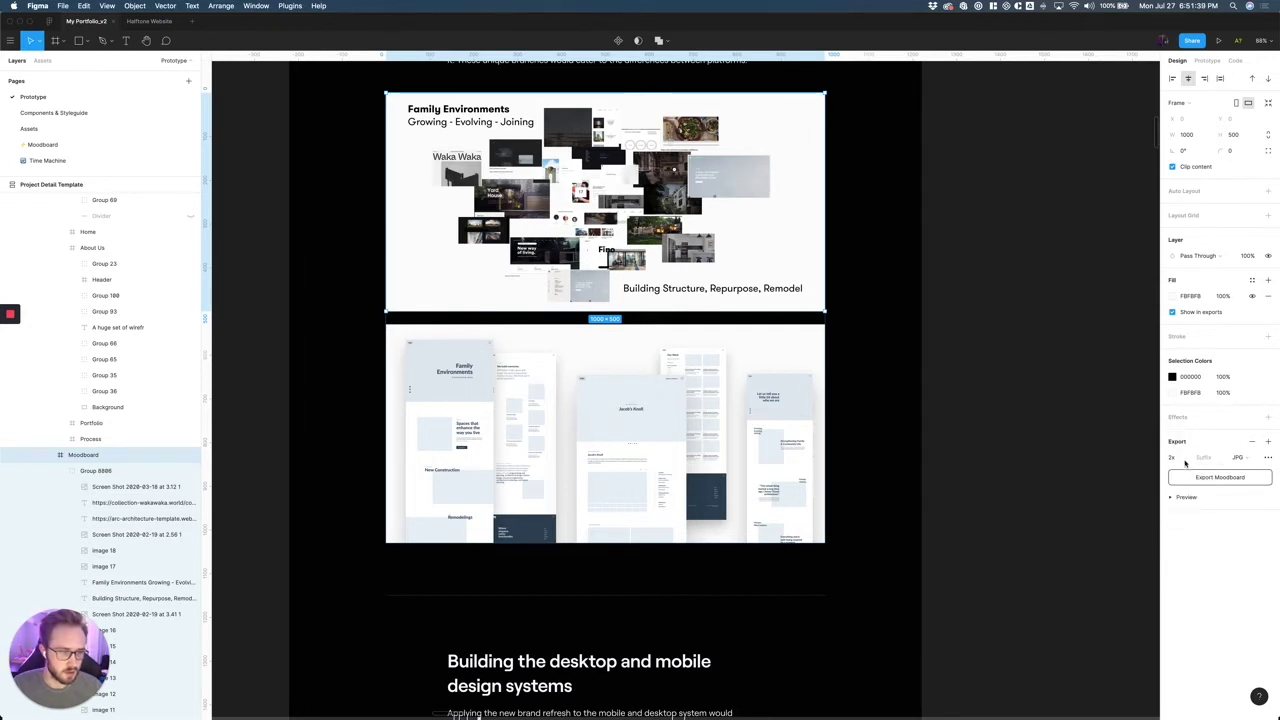
# Run AD Compressor on the moodboard and check its 2000 × 1000 size and 761.96 kB.
pyautogui.hscroll(-1, 463, 256)
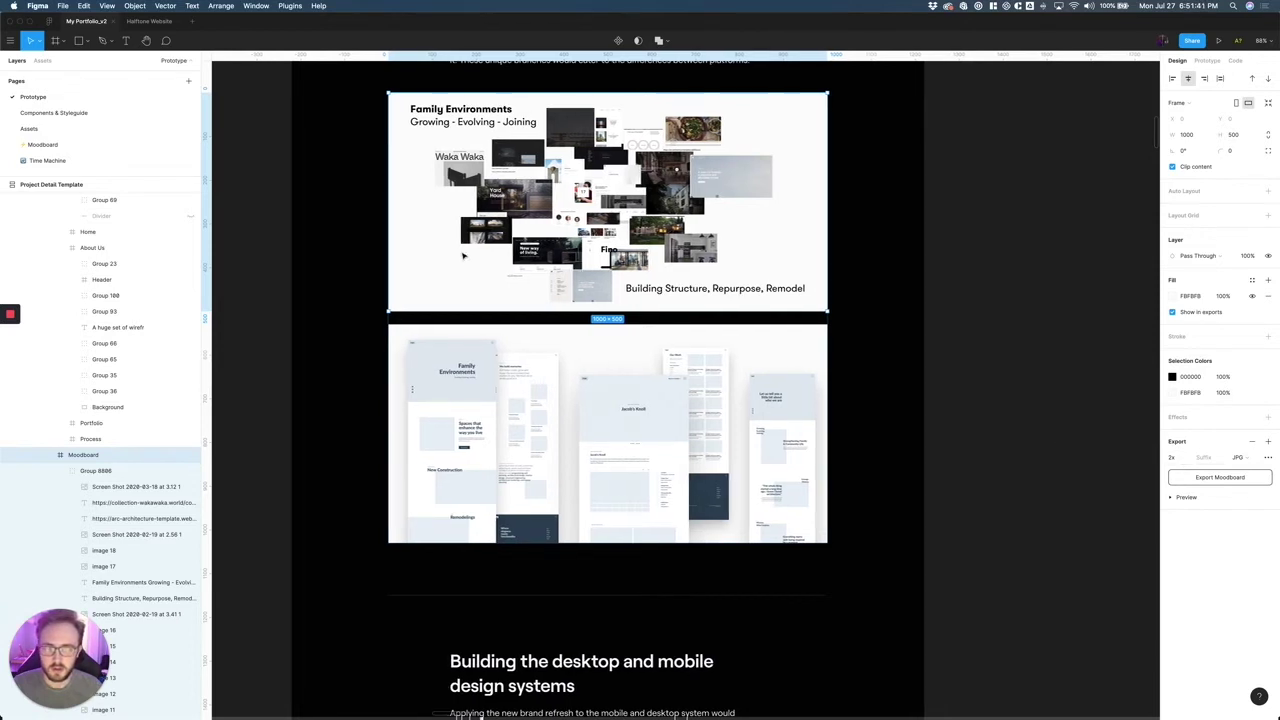
pyautogui.rightClick(463, 256)
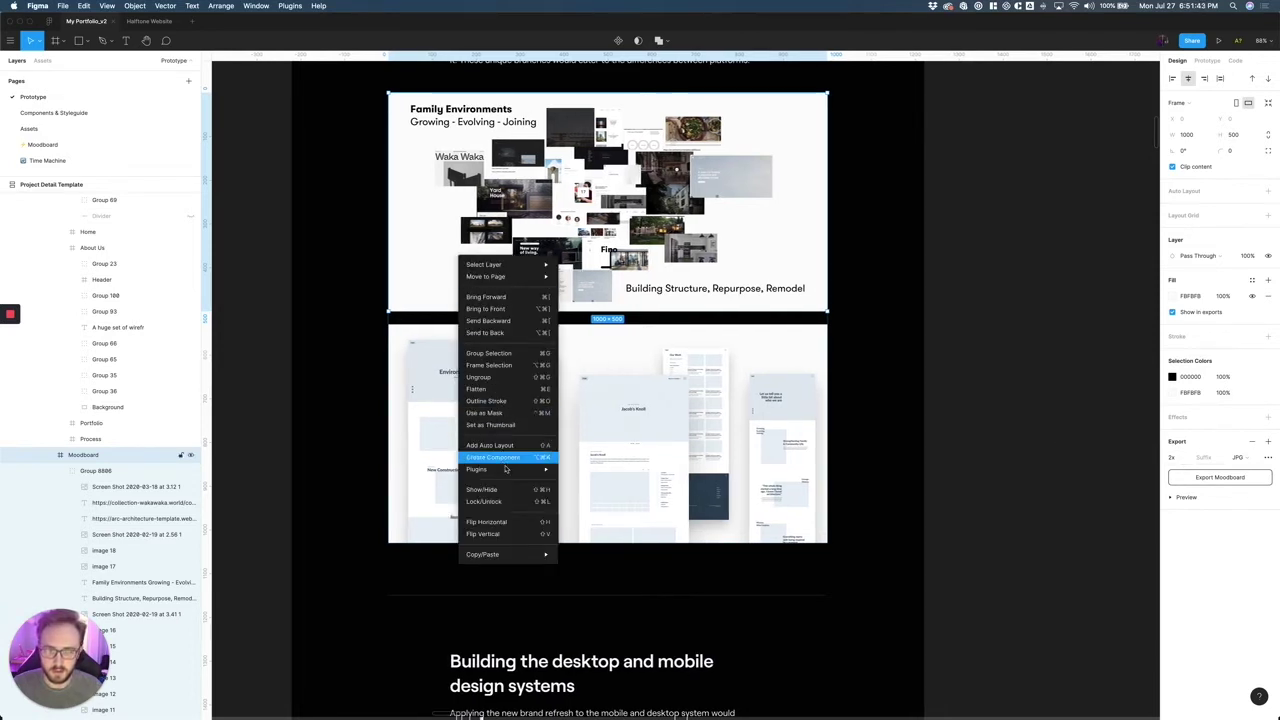
pyautogui.moveTo(503, 469)
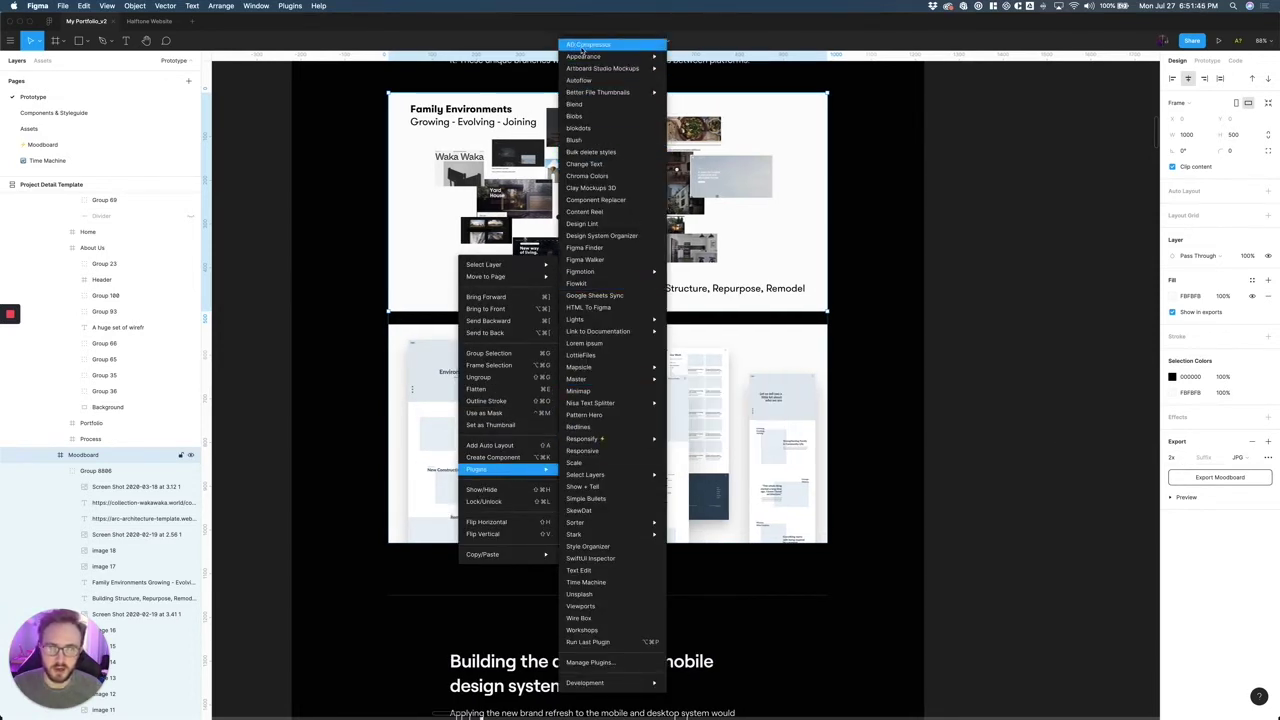
pyautogui.click(587, 45)
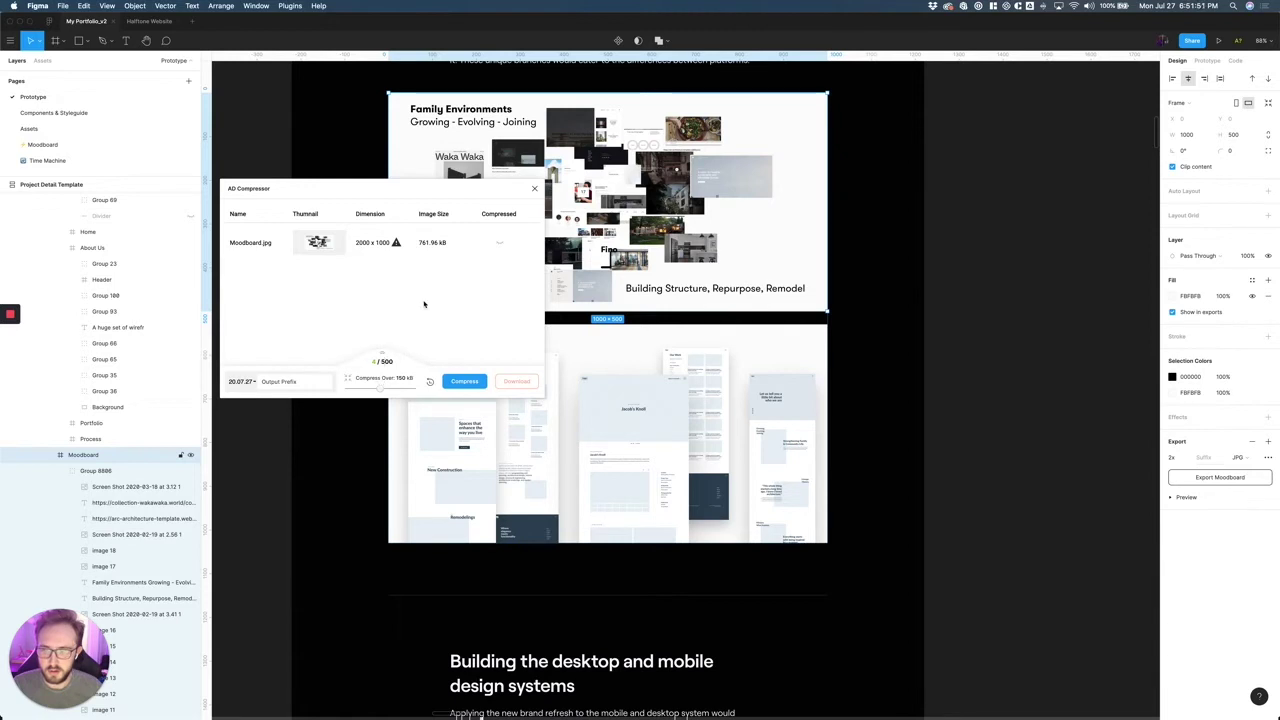
pyautogui.moveTo(417, 242); pyautogui.dragTo(457, 247)
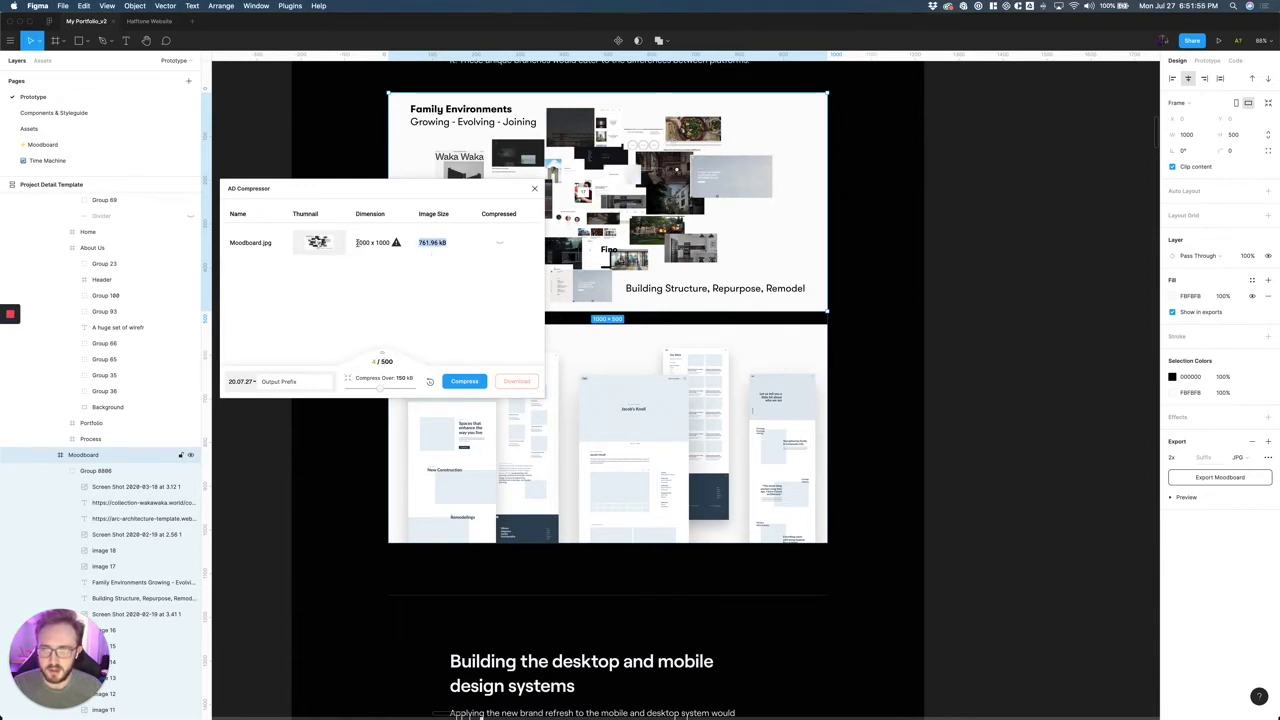
pyautogui.moveTo(356, 242); pyautogui.dragTo(388, 244)
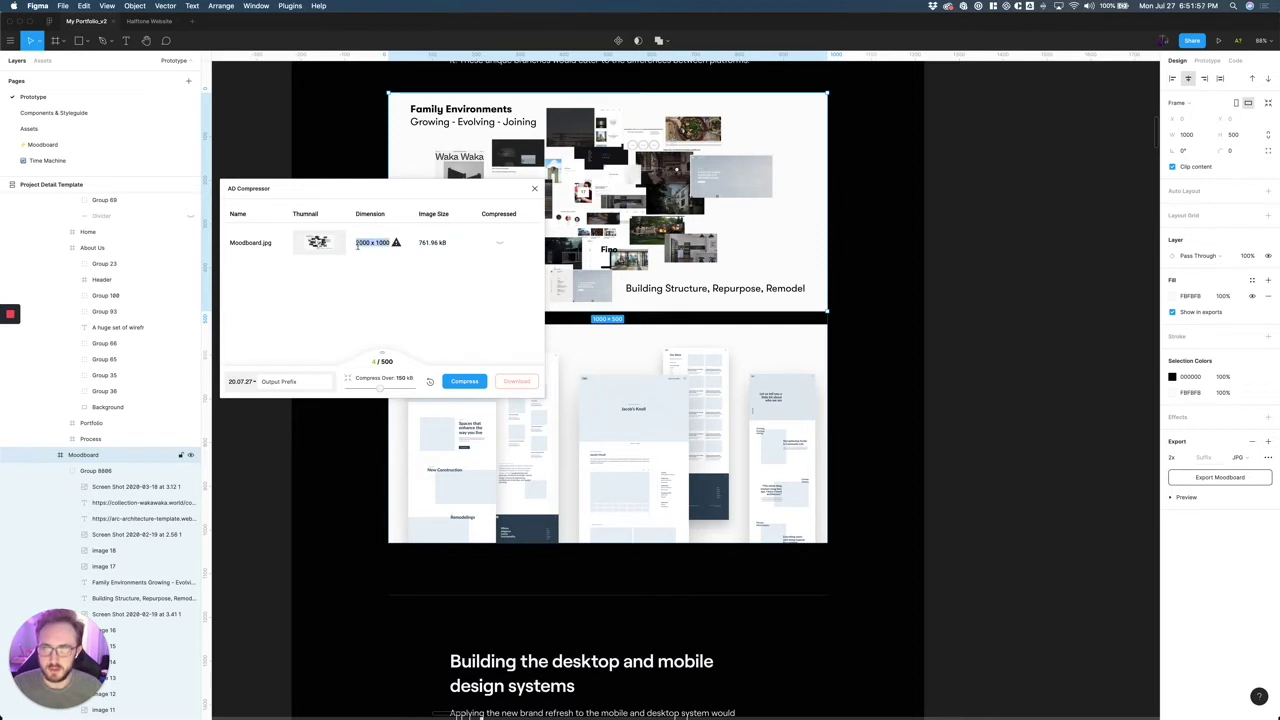
pyautogui.click(387, 245)
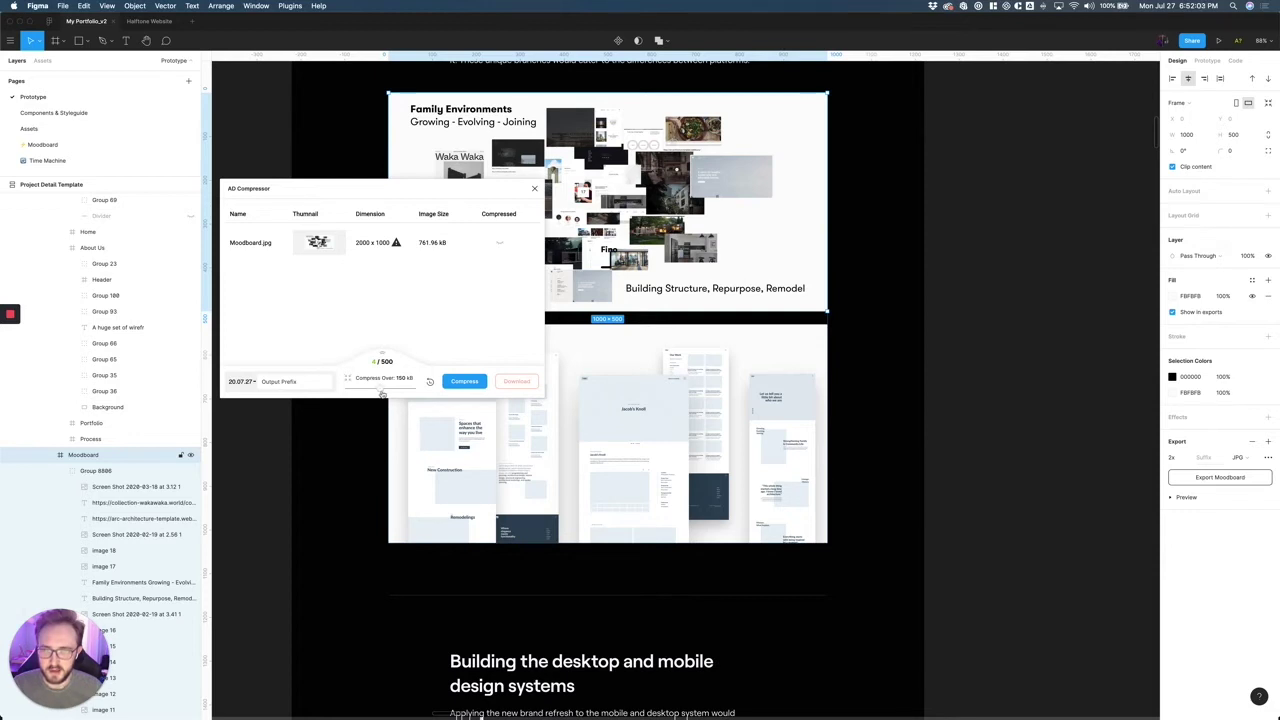
# Compress the moodboard to 118.88 kB, save it as Moodboard.jpg, then switch to Webflow.
pyautogui.click(464, 381)
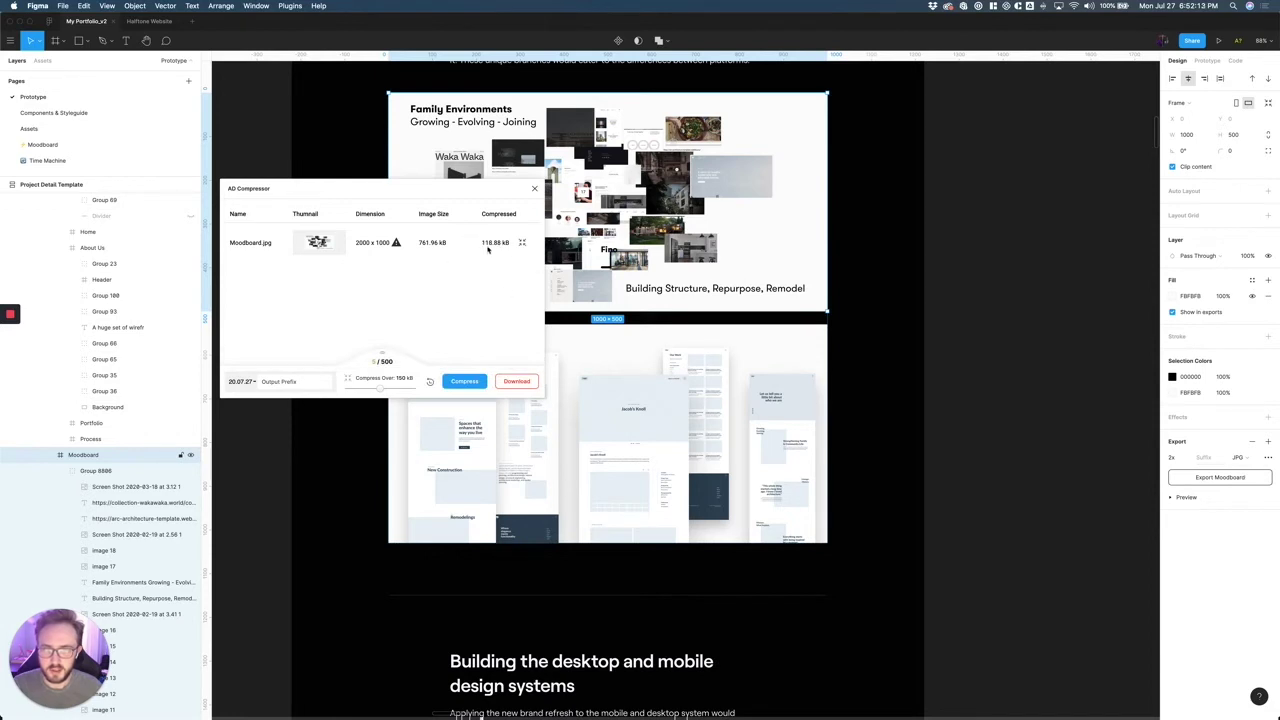
pyautogui.moveTo(481, 242); pyautogui.dragTo(507, 260)
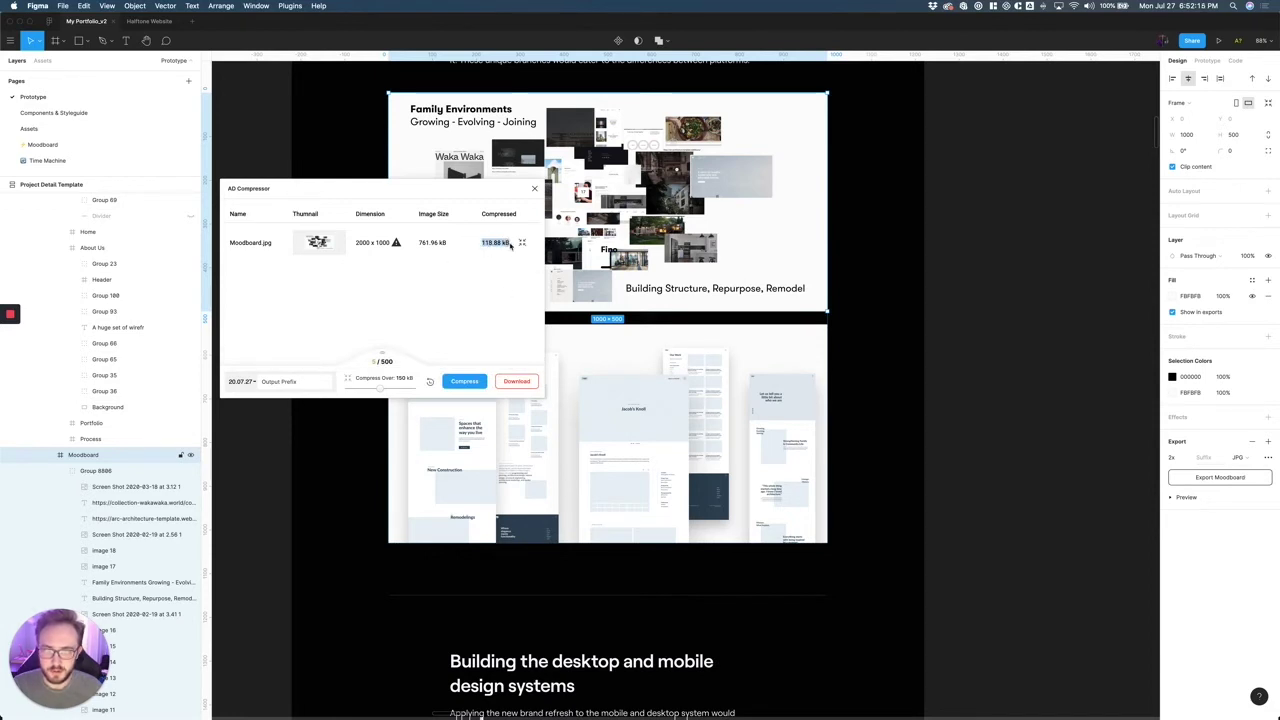
pyautogui.click(518, 384)
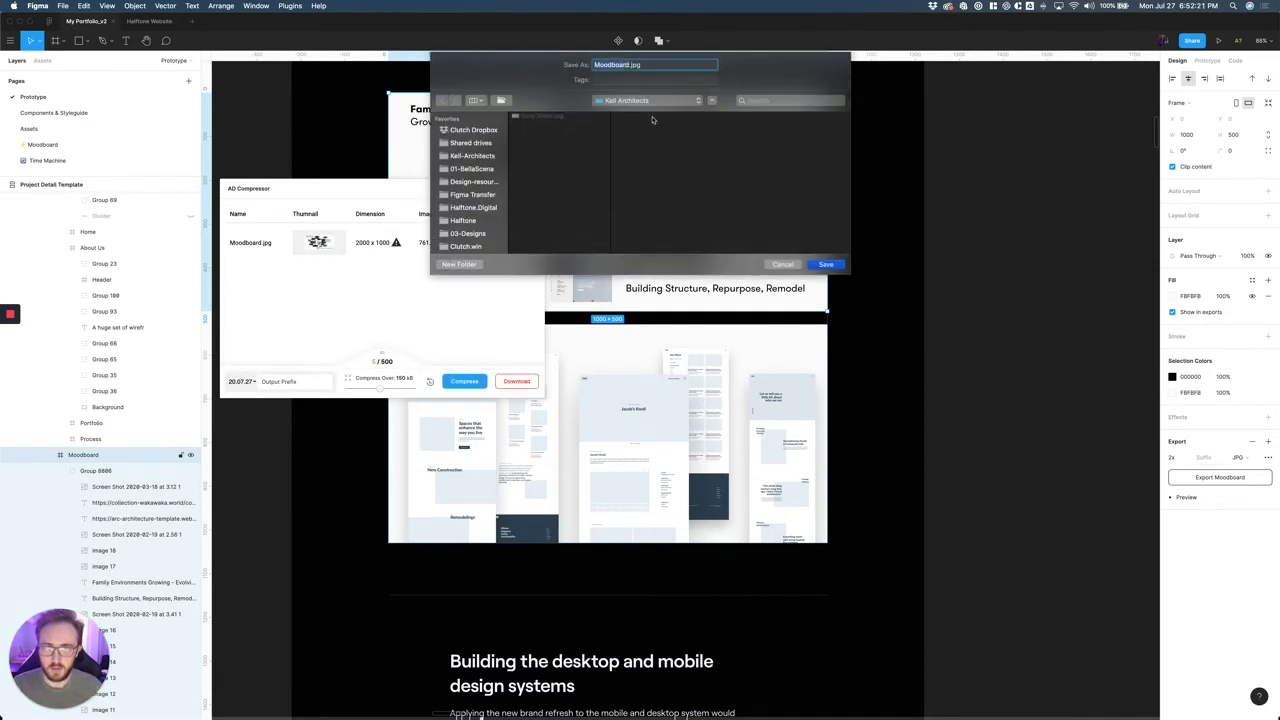
pyautogui.click(825, 264)
pyautogui.press('super+Tab')
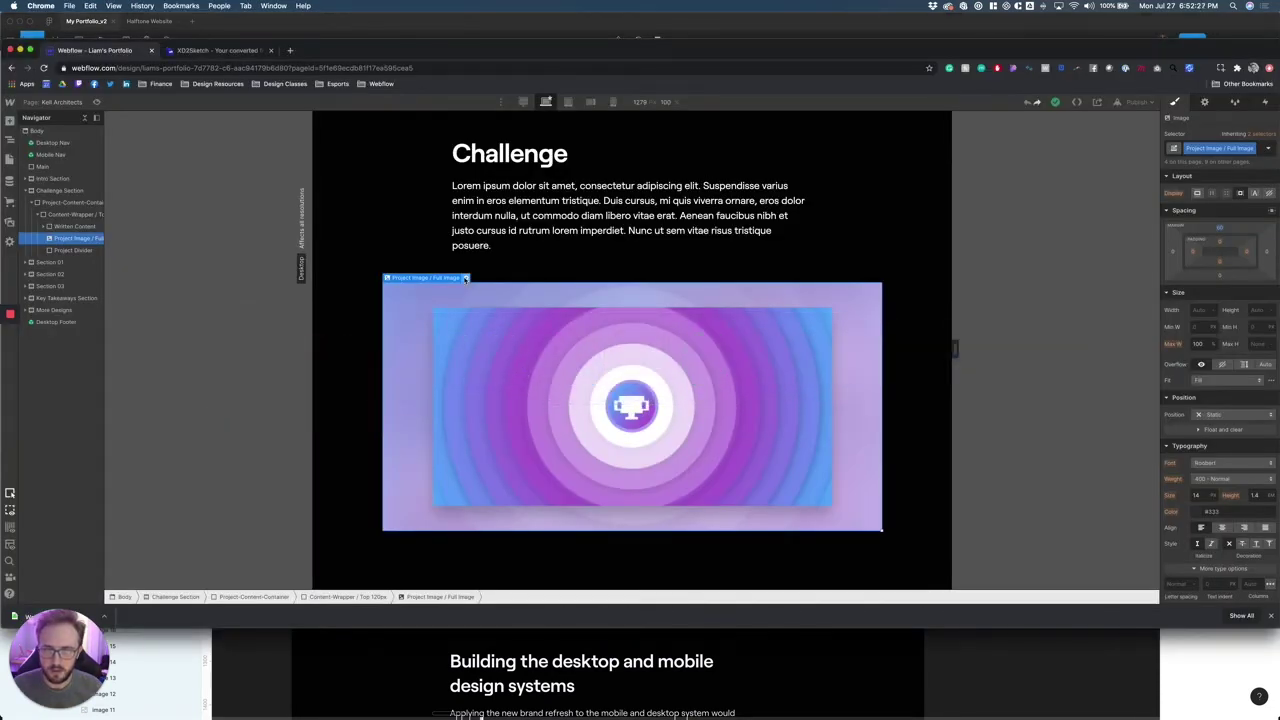
# Replace the Challenge image with an uploaded Moodboard.jpg, keeping Image is HiDPI checked.
pyautogui.click(466, 278)
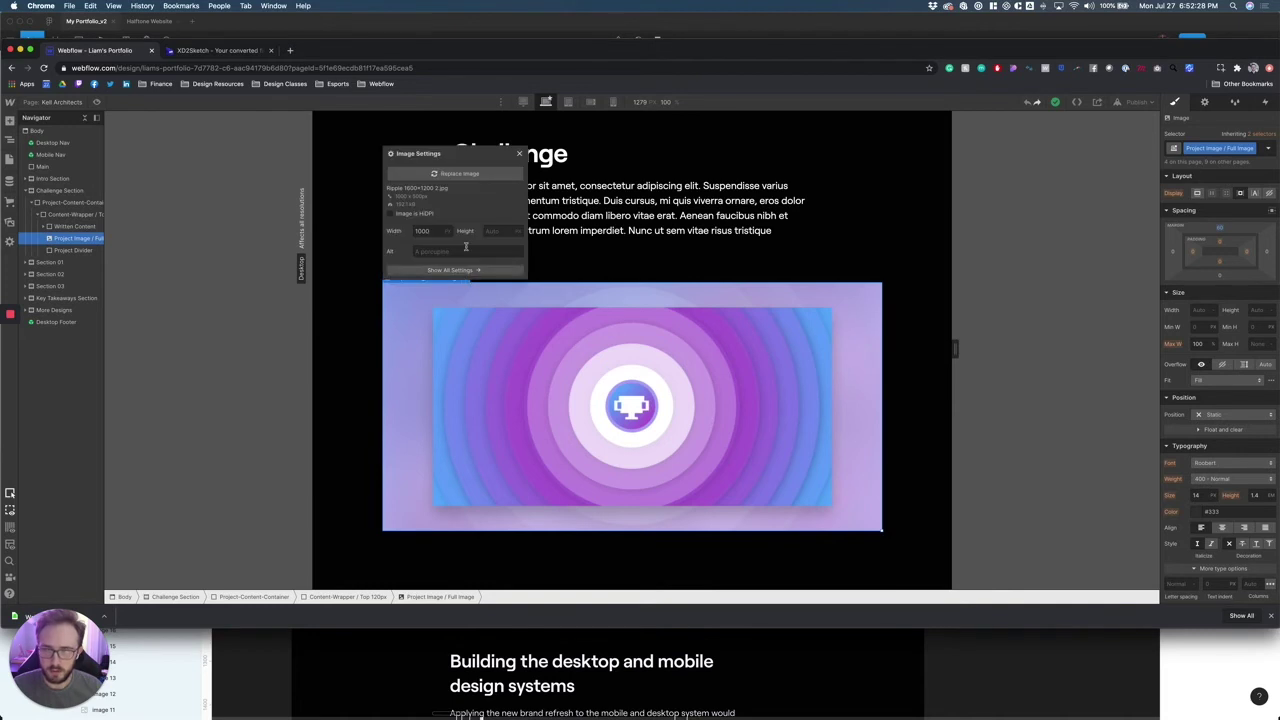
pyautogui.click(455, 173)
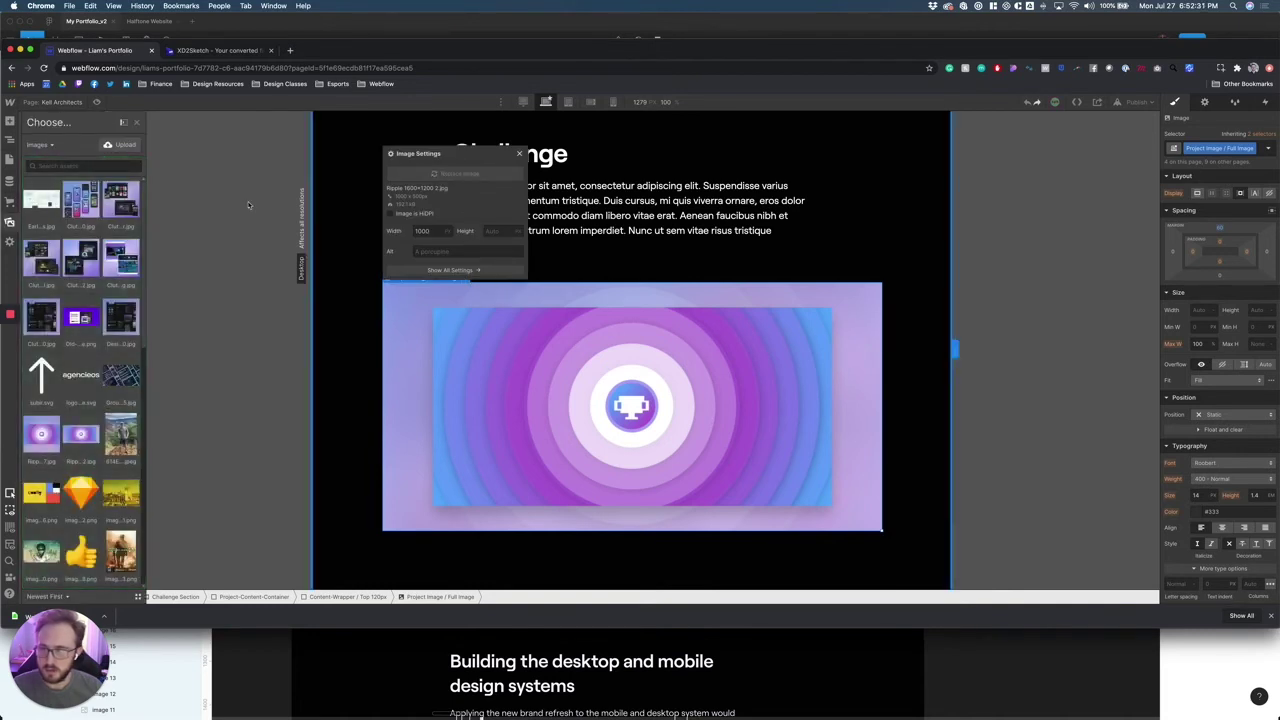
pyautogui.click(120, 144)
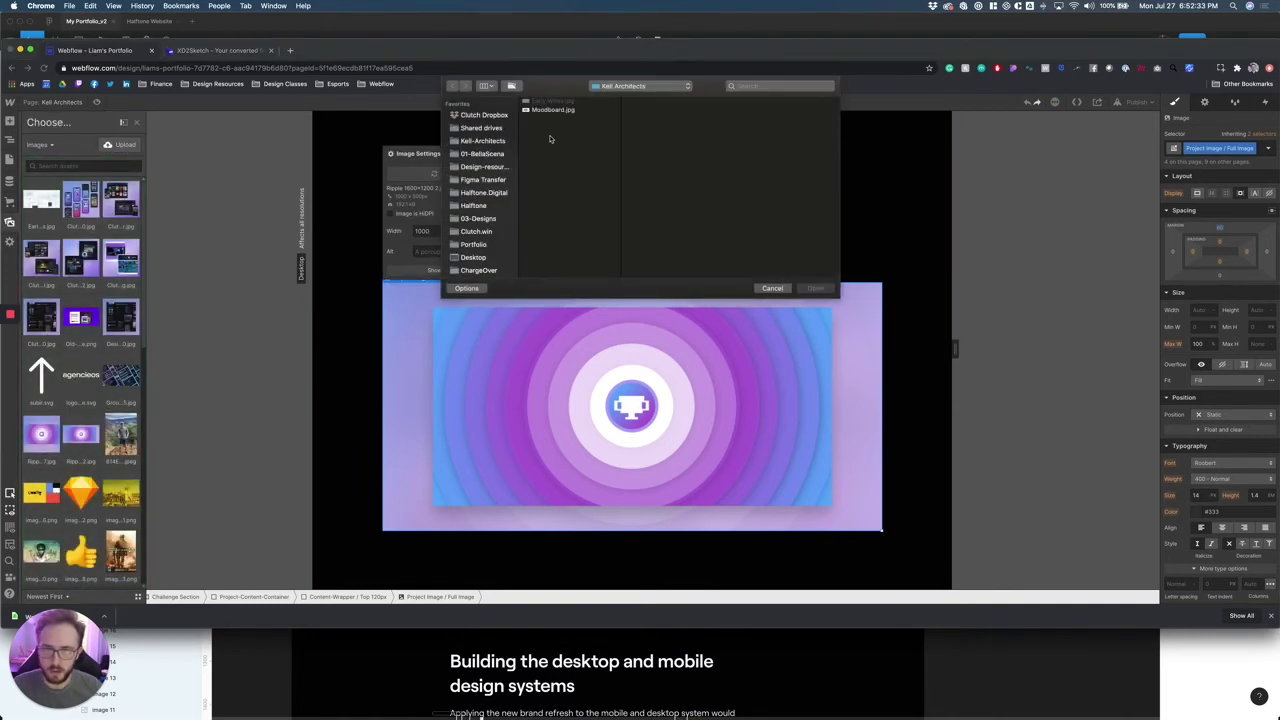
pyautogui.click(803, 291)
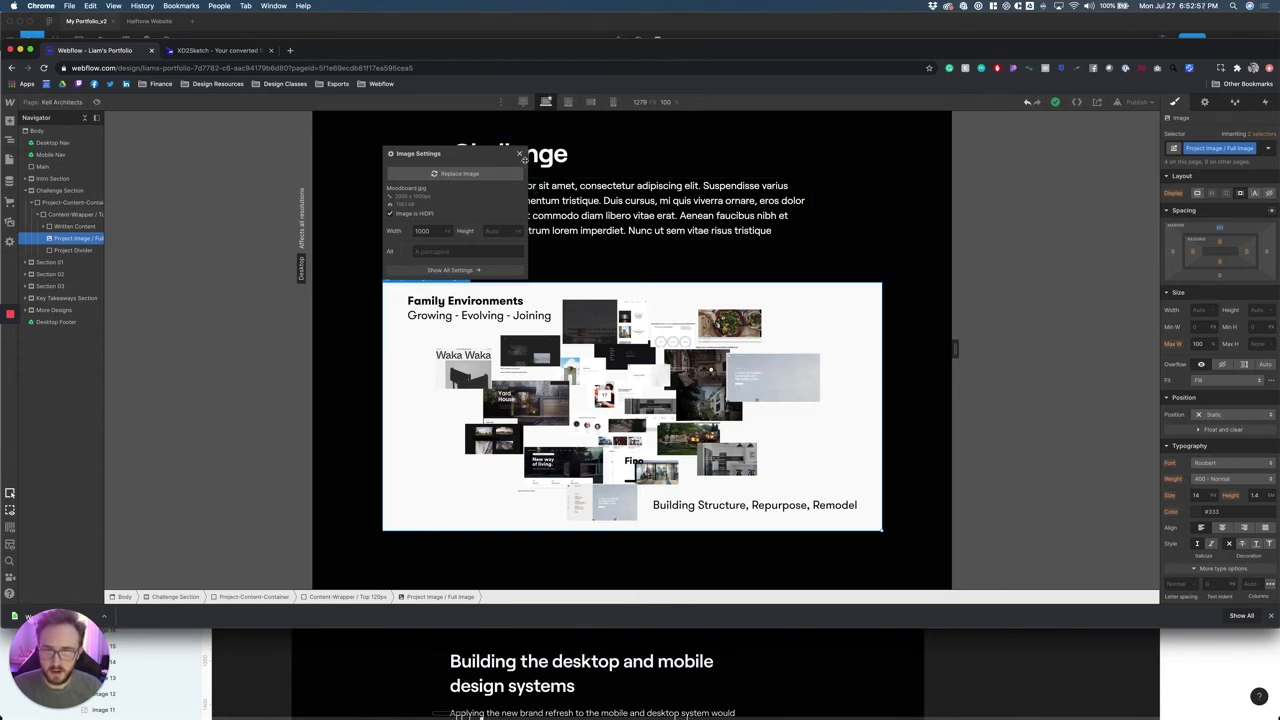
pyautogui.press('Escape')
# Open the Clutch.Win page and scroll through its hero and Clutch interface screenshot.
pyautogui.click(62, 102)
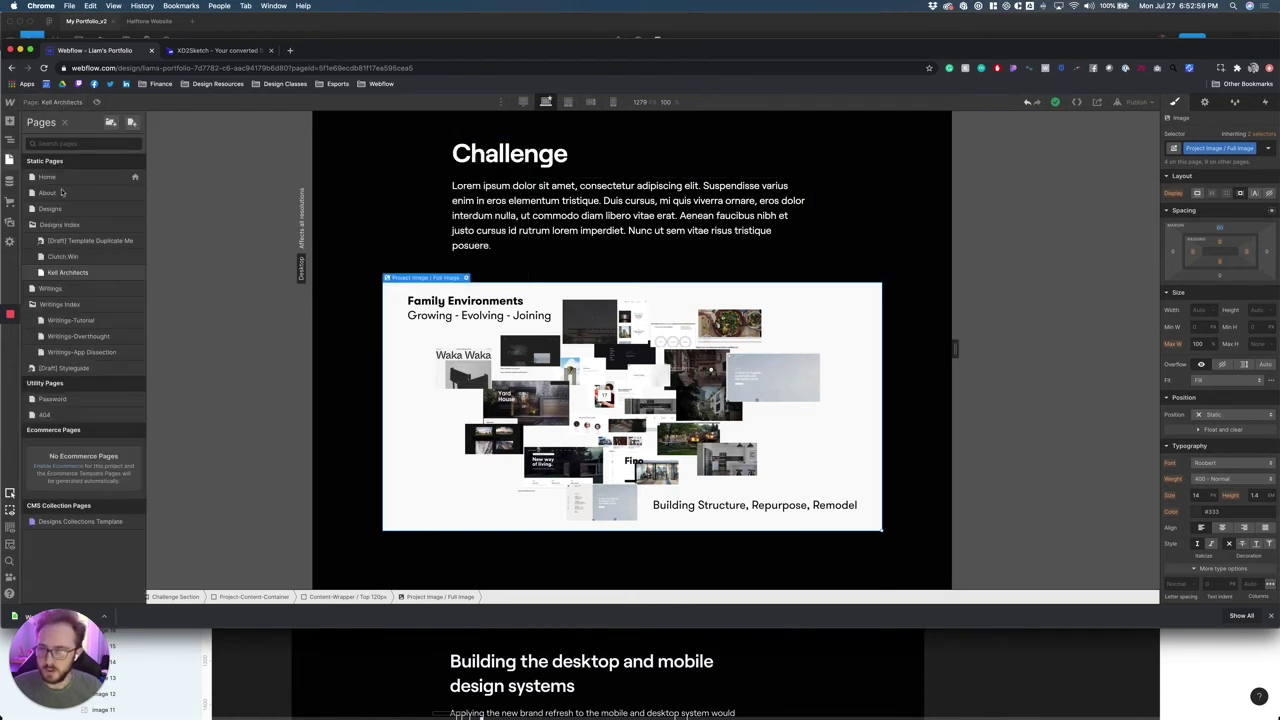
pyautogui.click(63, 256)
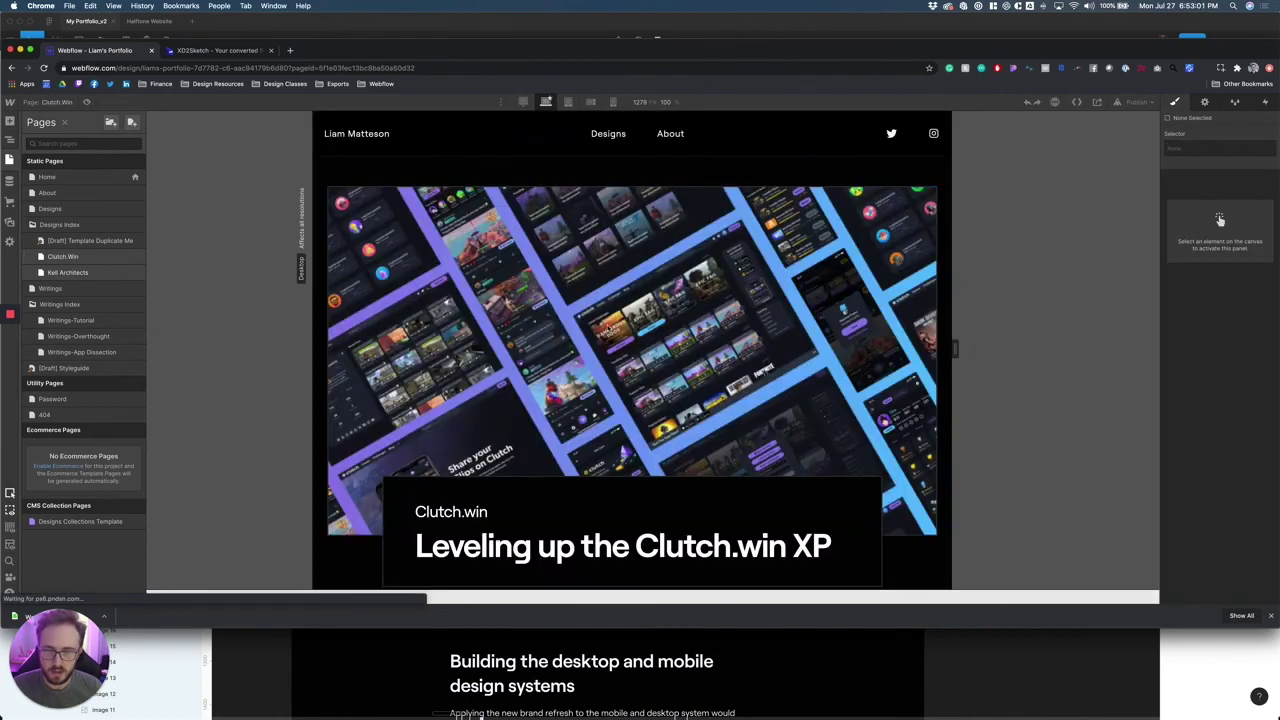
pyautogui.scroll(-5, 590, 350)
pyautogui.scroll(5, 553, 323)
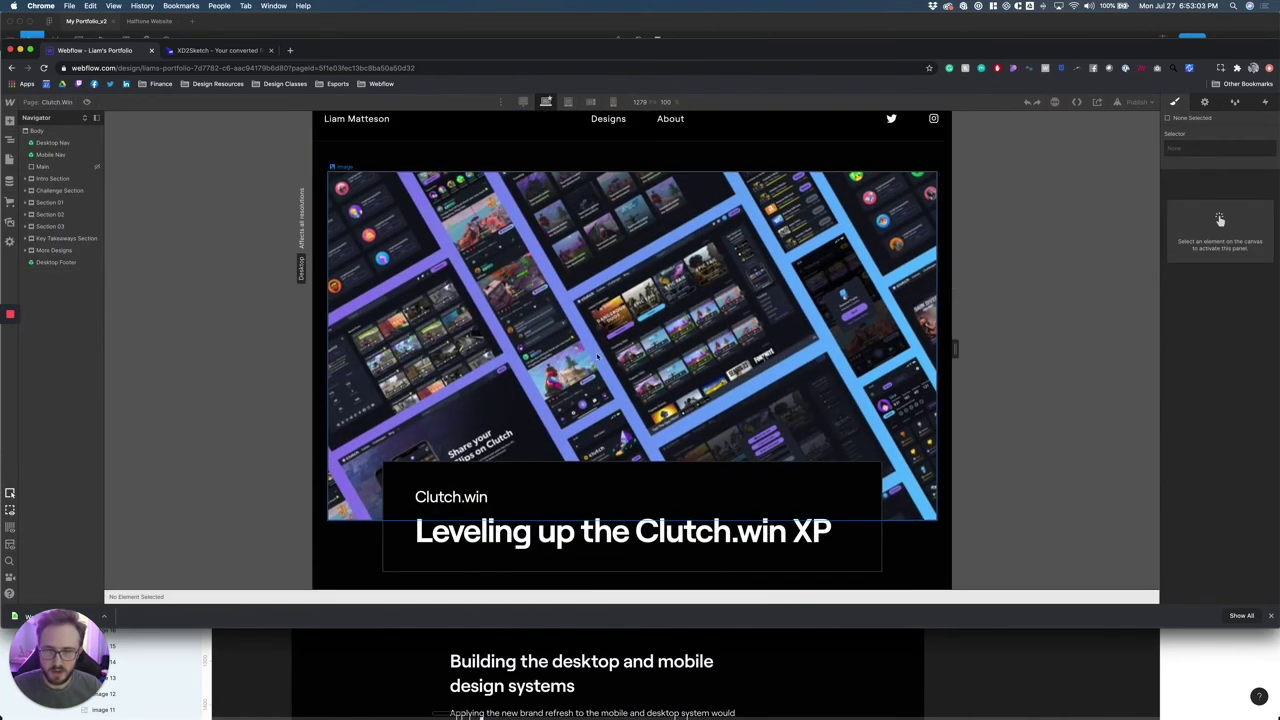
pyautogui.scroll(-1, 602, 358)
pyautogui.scroll(-3, 595, 358)
pyautogui.scroll(-3, 585, 359)
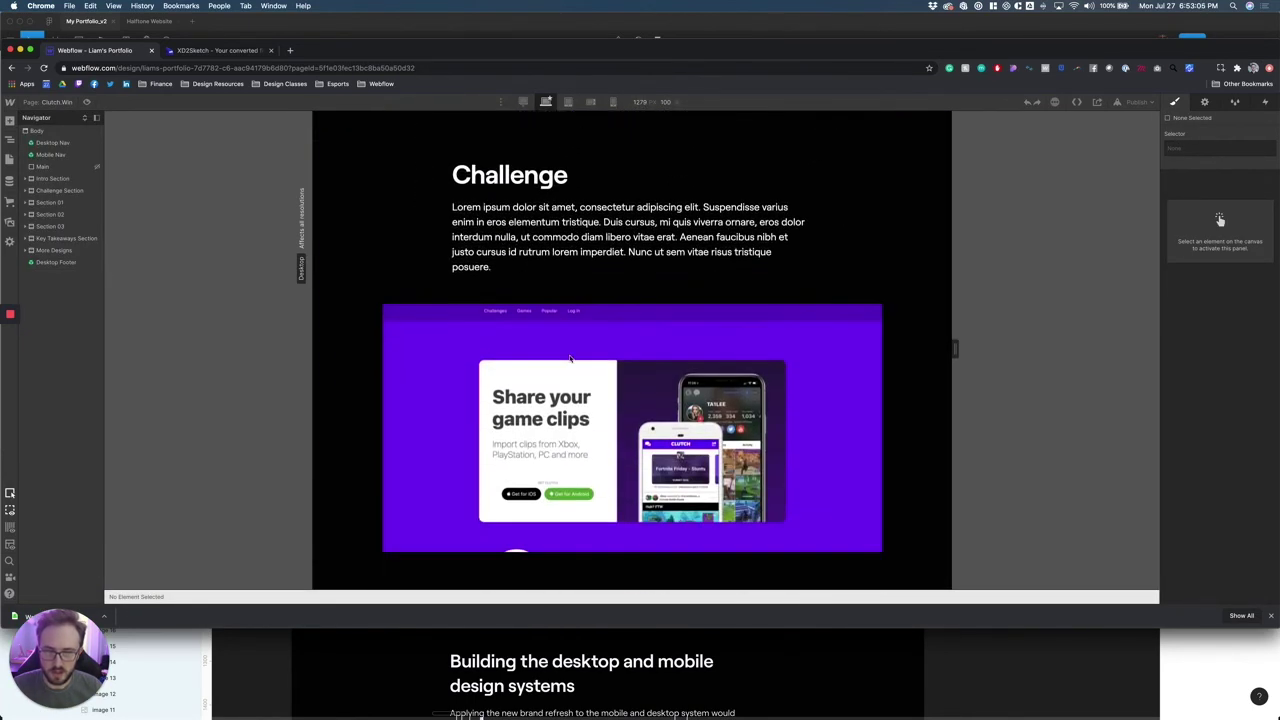
pyautogui.scroll(-4, 575, 360)
pyautogui.scroll(-4, 570, 358)
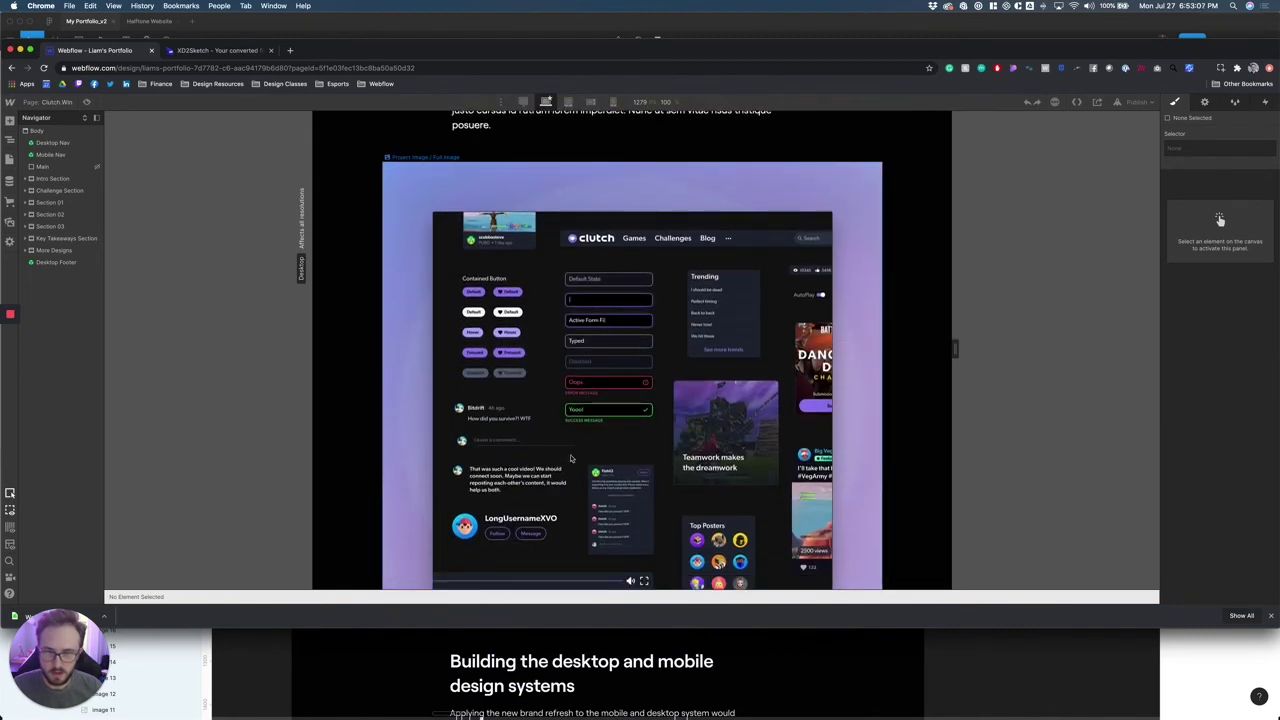
pyautogui.scroll(-1, 532, 378)
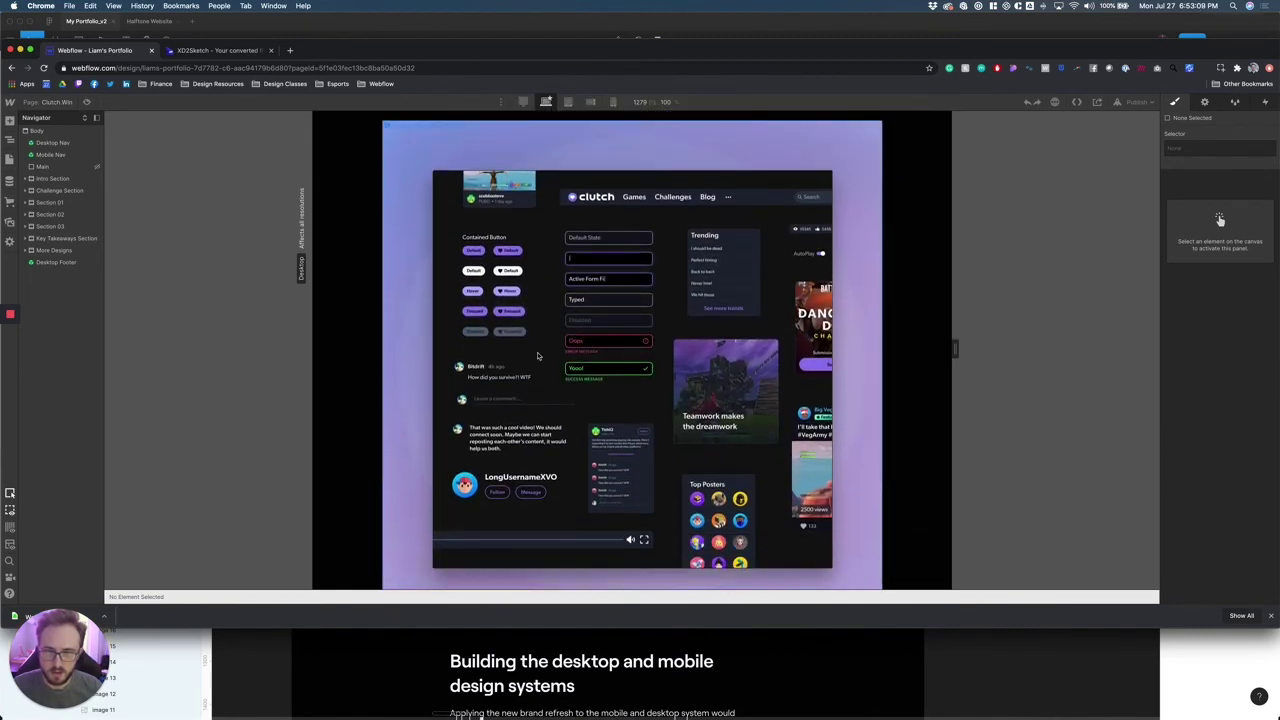
pyautogui.scroll(-5, 610, 395)
pyautogui.scroll(-1, 640, 415)
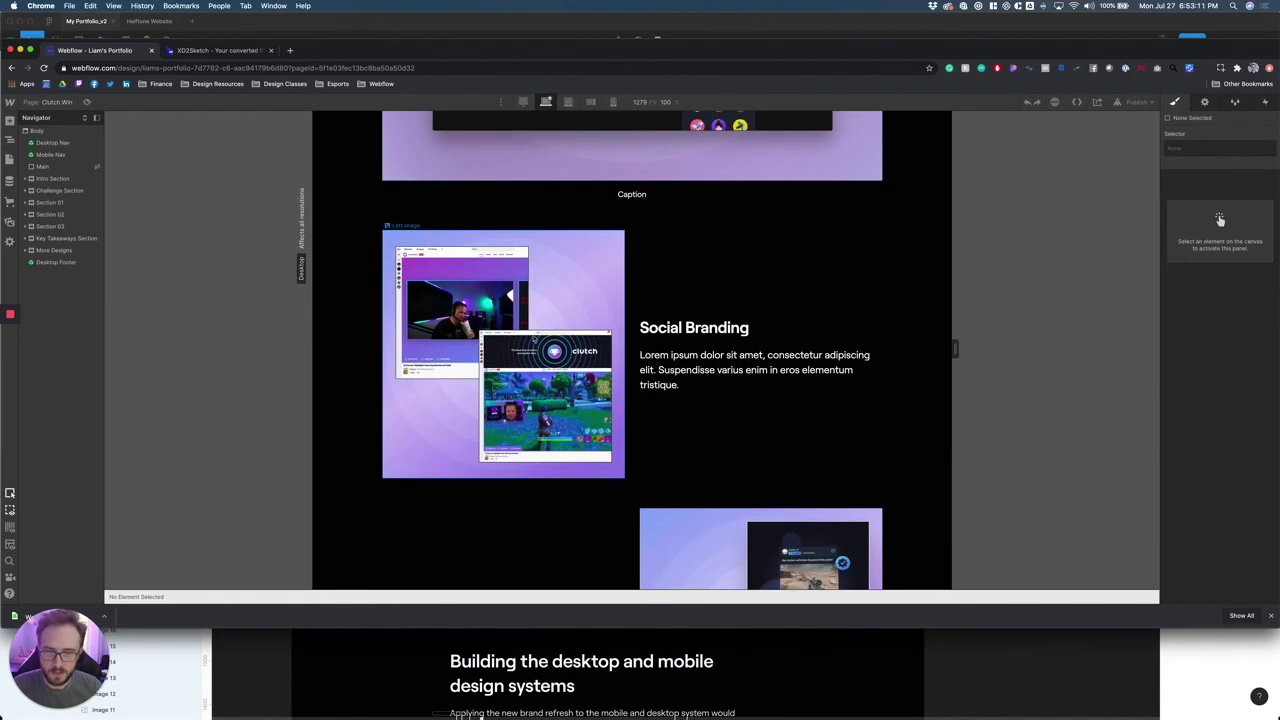
pyautogui.scroll(-2, 666, 435)
pyautogui.scroll(-3, 666, 435)
pyautogui.scroll(4, 650, 380)
pyautogui.scroll(1, 640, 334)
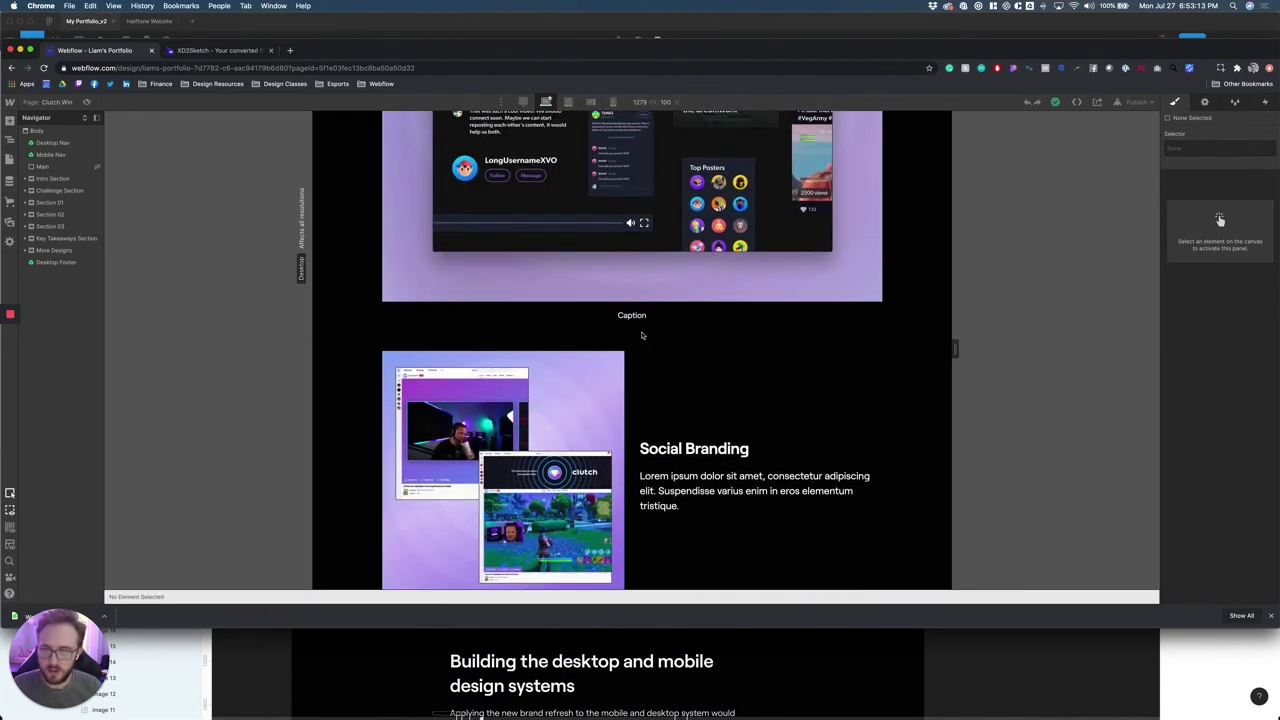
pyautogui.scroll(1, 628, 328)
pyautogui.scroll(3, 620, 325)
pyautogui.scroll(2, 600, 318)
pyautogui.scroll(1, 585, 314)
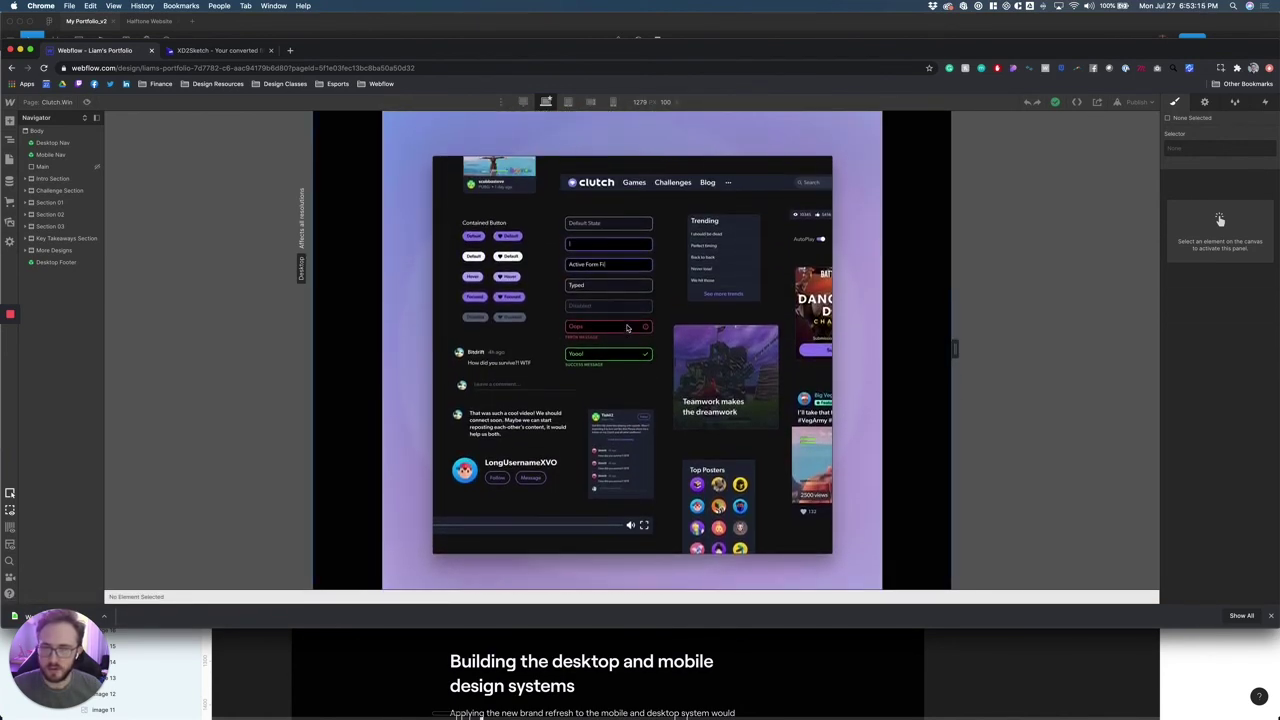